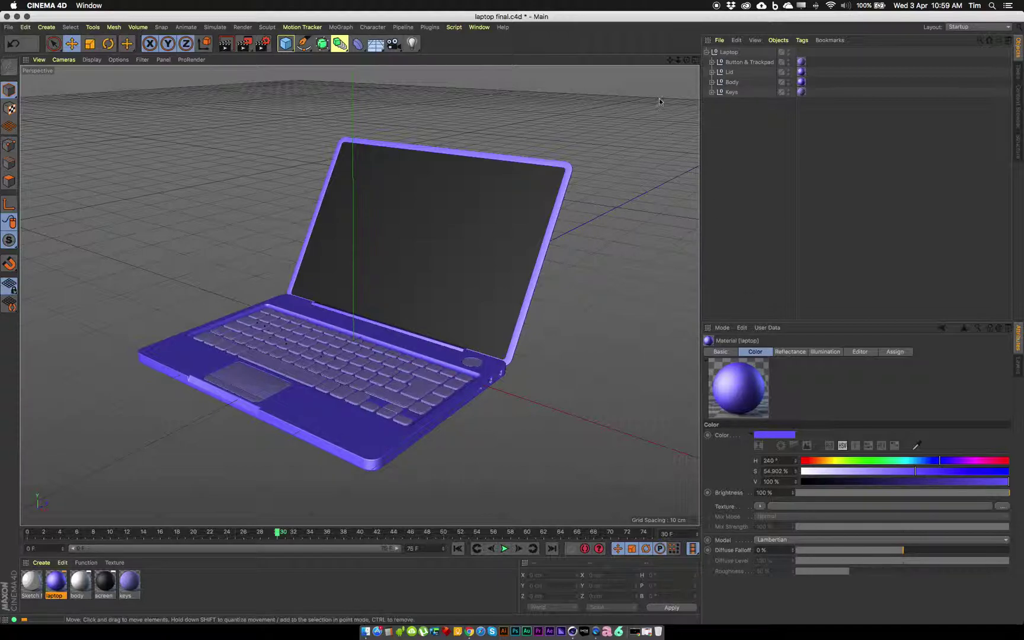
Create a MoGraph Cloner and make the Laptop group its child.
{"action": "left_click", "coordinate": [341, 27]}
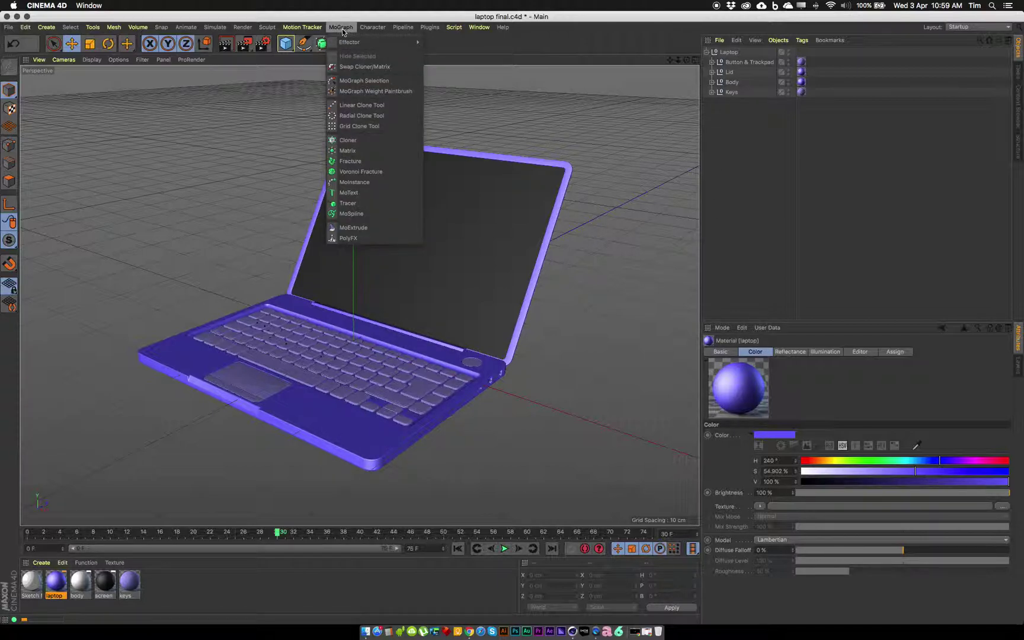
{"action": "left_click", "coordinate": [377, 140]}
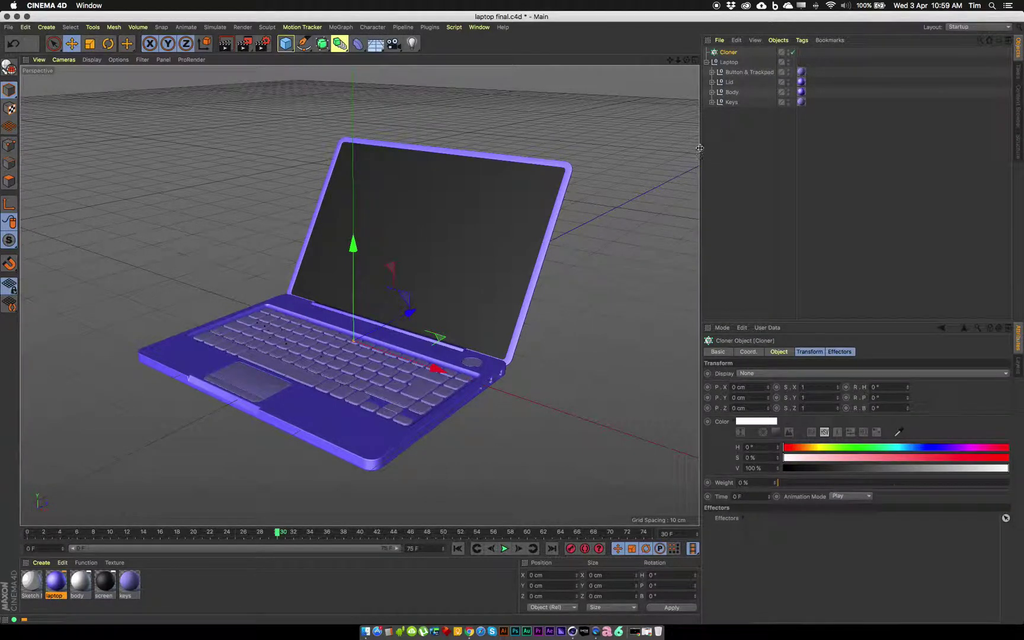
{"action": "left_click_drag", "start_coordinate": [729, 63], "coordinate": [733, 52]}
{"action": "left_click", "coordinate": [730, 52]}
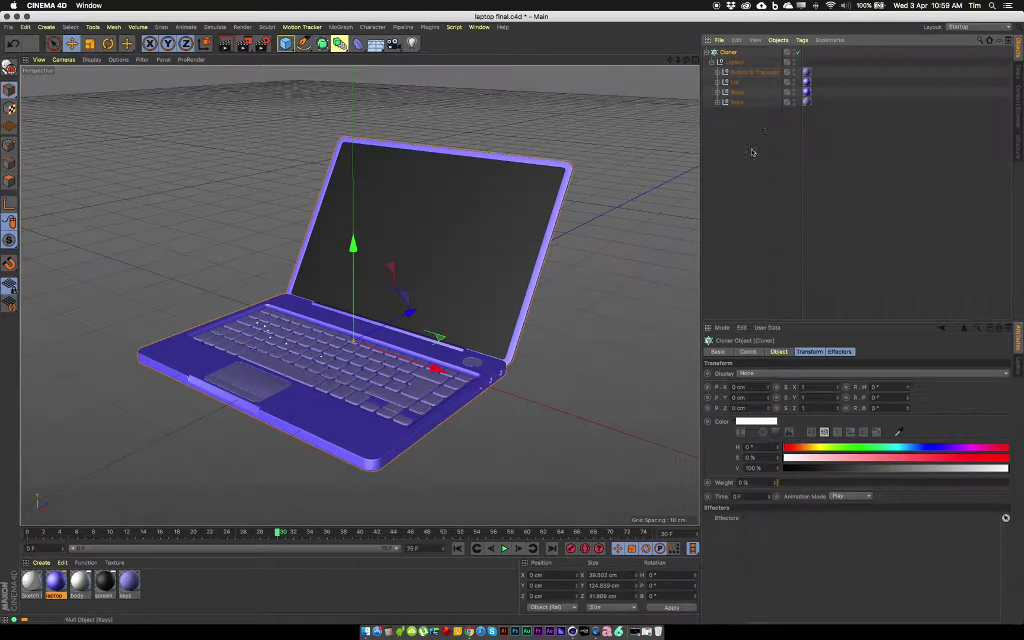
{"action": "right_click_drag", "start_coordinate": [465, 250], "coordinate": [362, 258], "text": "alt"}
{"action": "middle_click_drag", "start_coordinate": [449, 226], "coordinate": [407, 355], "text": "alt"}
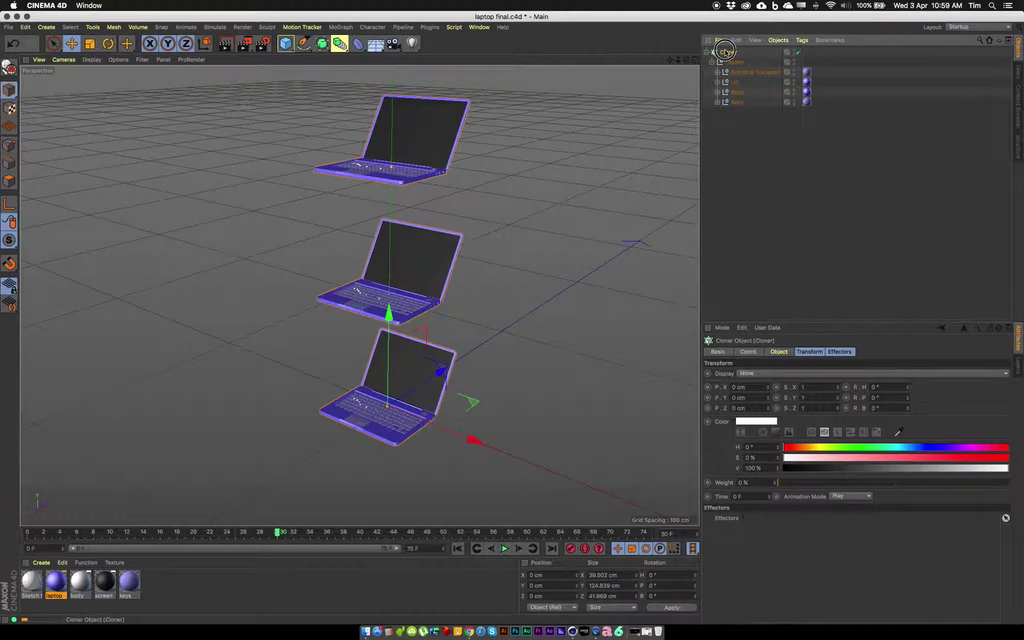
Switch the Cloner to Grid Array mode with a count of 3 by 1 by 3.
{"action": "left_click", "coordinate": [788, 353]}
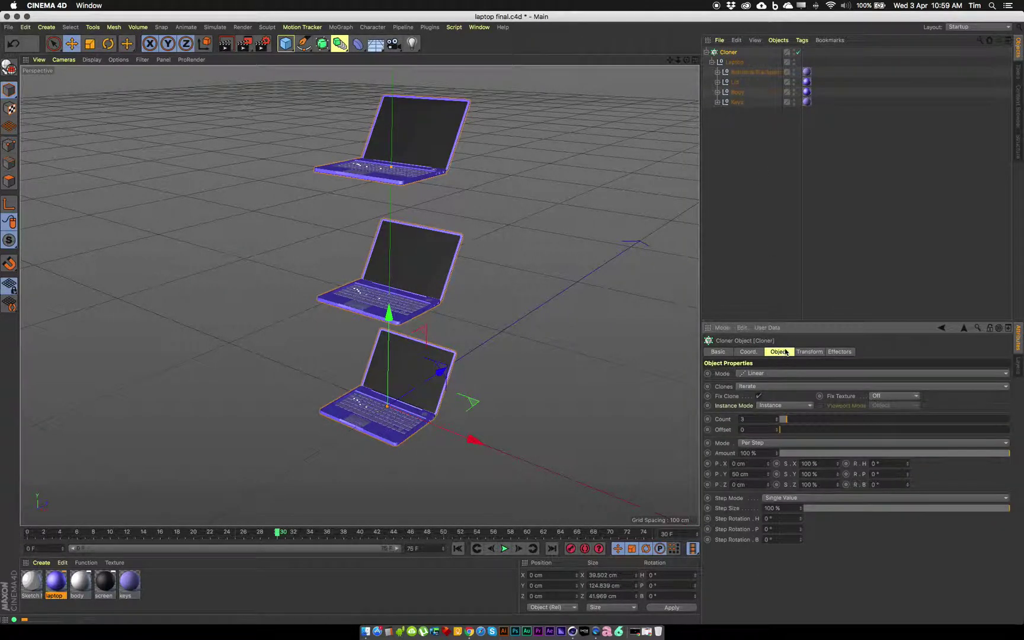
{"action": "left_click_drag", "start_coordinate": [771, 372], "coordinate": [788, 417]}
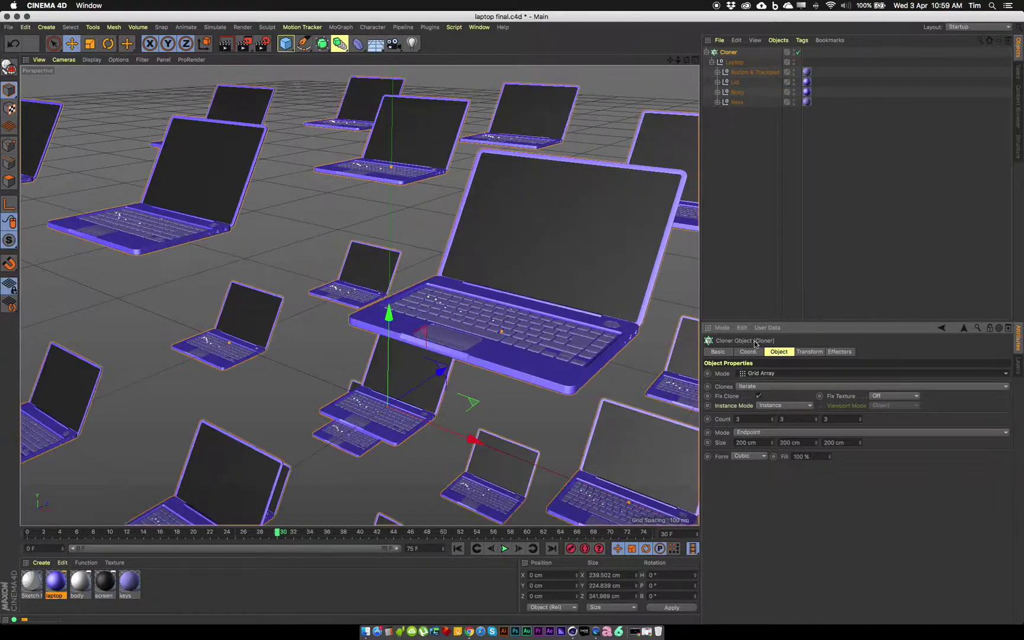
{"action": "double_click", "coordinate": [745, 420]}
{"action": "key", "text": "Tab"}
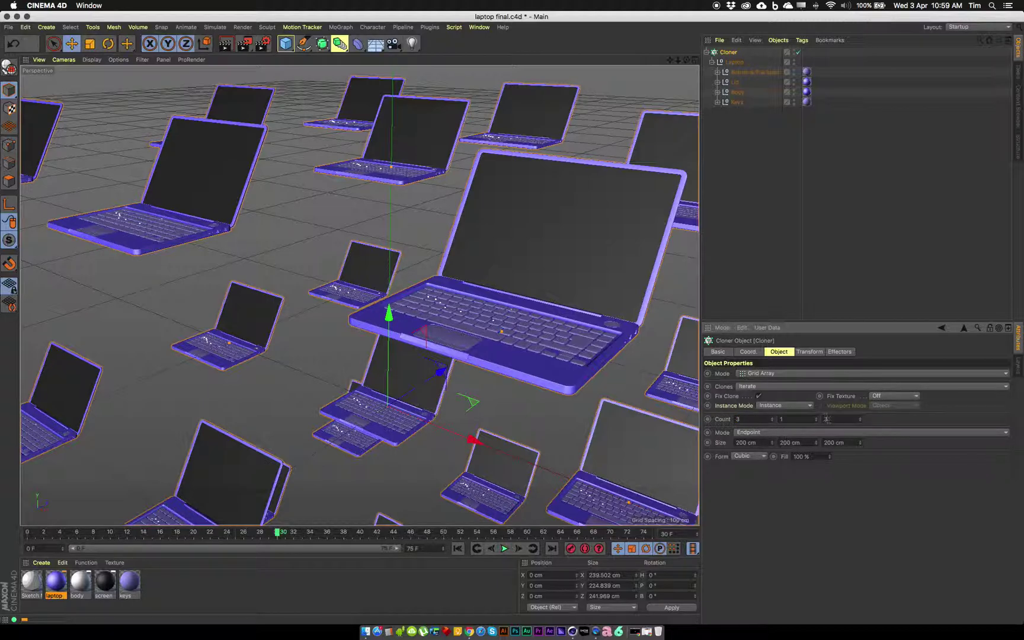
{"action": "left_click_drag", "start_coordinate": [413, 373], "coordinate": [429, 350], "text": "alt"}
{"action": "middle_click_drag", "start_coordinate": [442, 377], "coordinate": [415, 282], "text": "alt"}
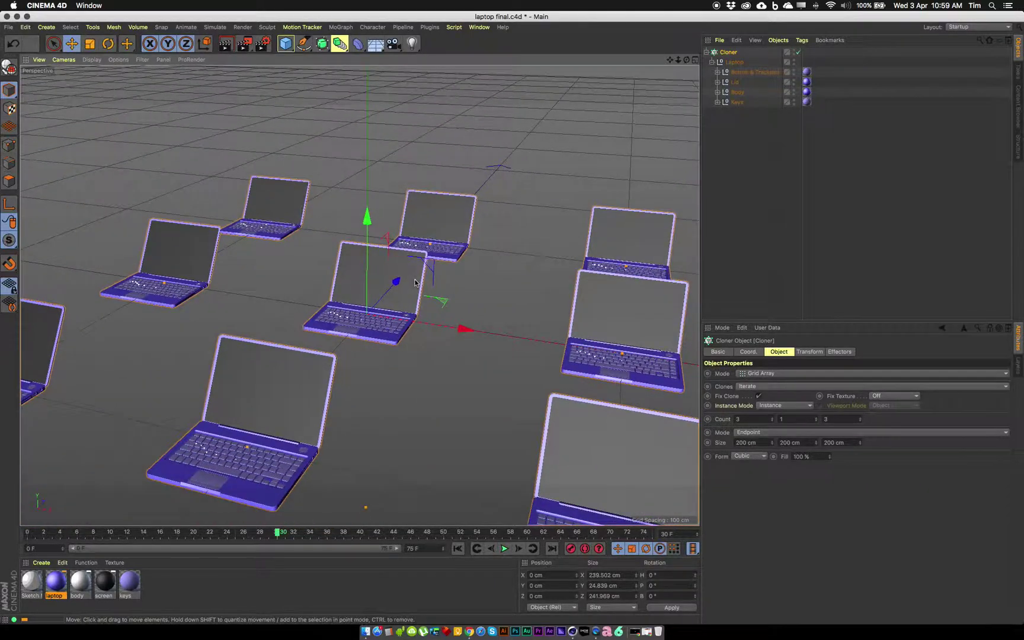
{"action": "right_click_drag", "start_coordinate": [415, 282], "coordinate": [377, 289], "text": "alt"}
{"action": "left_click_drag", "start_coordinate": [375, 297], "coordinate": [368, 307], "text": "alt"}
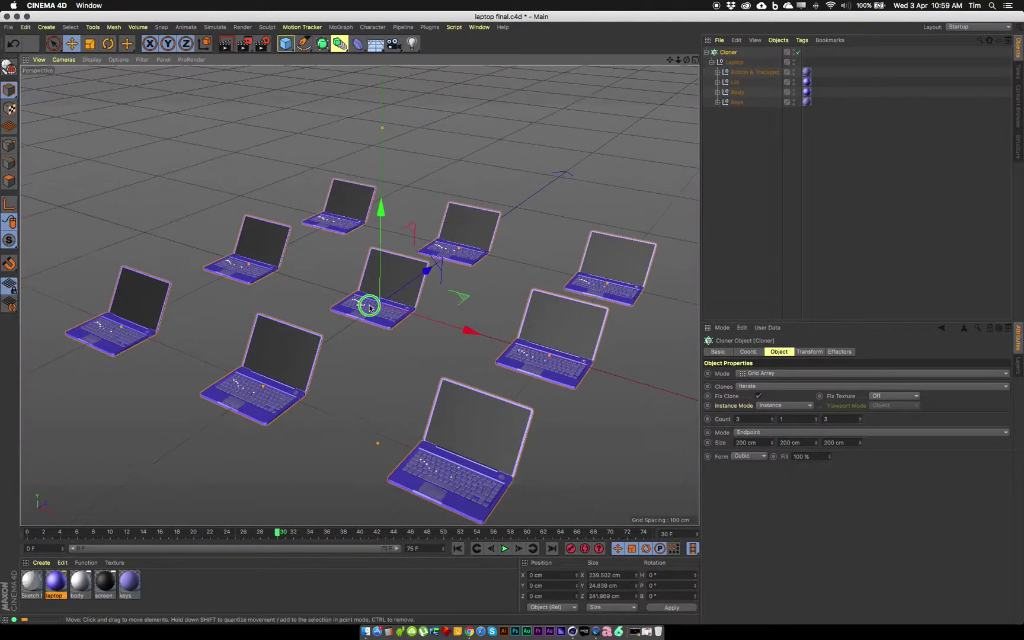
{"action": "right_click_drag", "start_coordinate": [369, 307], "coordinate": [483, 324], "text": "alt"}
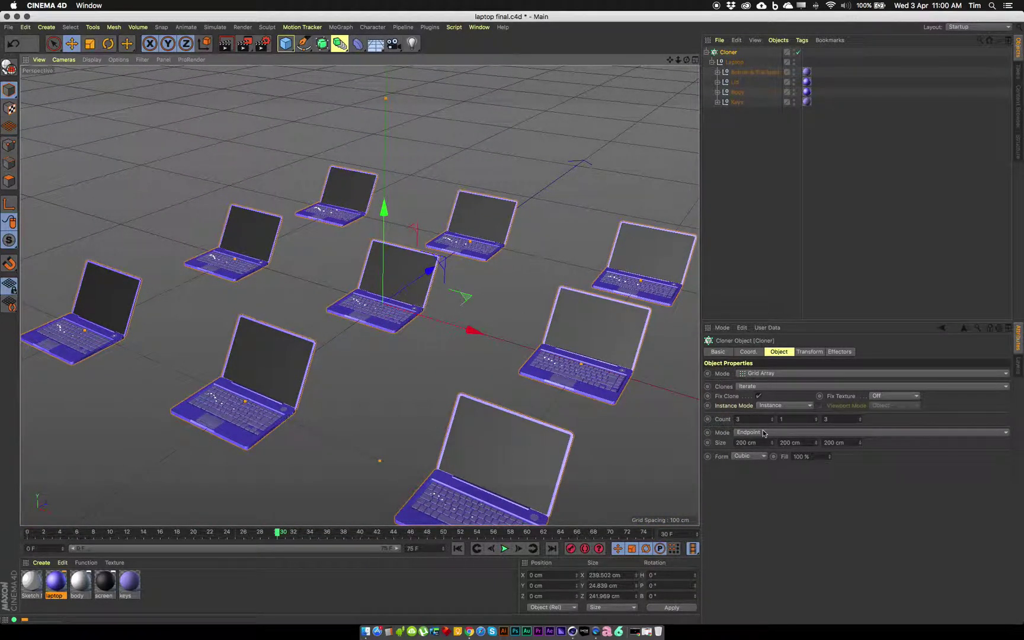
Set the grid size to 81 cm, 474 cm and 59 cm so the laptops sit close together.
{"action": "left_click_drag", "start_coordinate": [772, 443], "coordinate": [772, 513]}
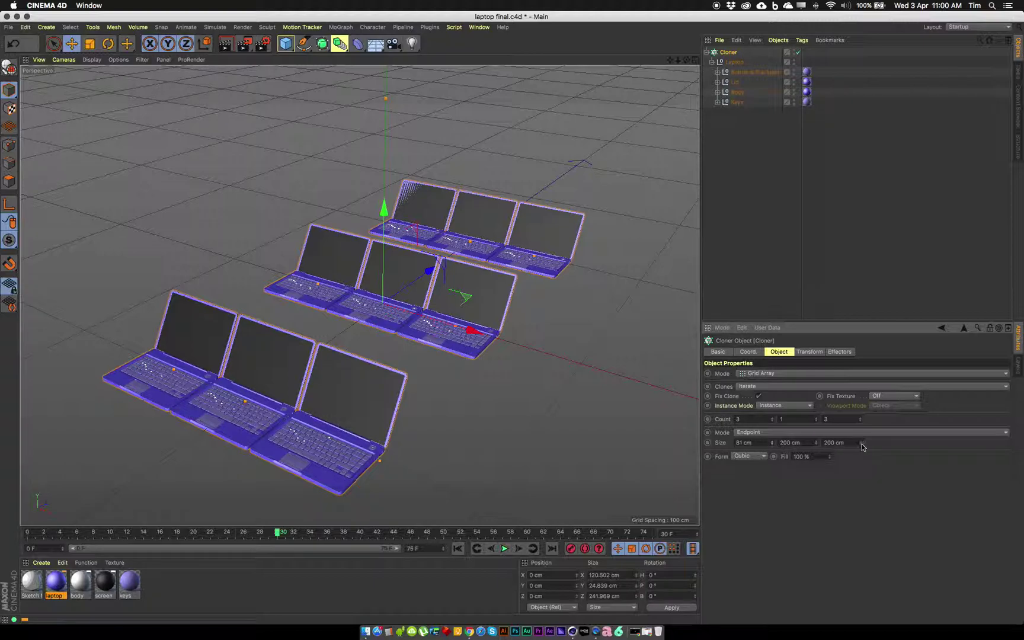
{"action": "left_click_drag", "start_coordinate": [861, 446], "coordinate": [861, 533]}
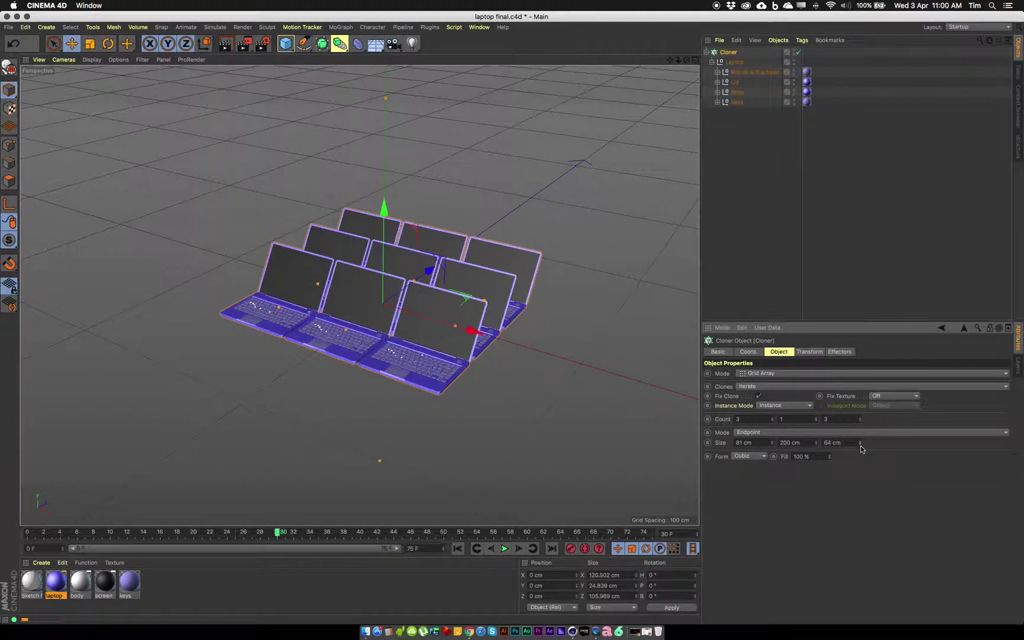
{"action": "left_click_drag", "start_coordinate": [819, 444], "coordinate": [818, 373]}
{"action": "left_click_drag", "start_coordinate": [371, 293], "coordinate": [302, 270], "text": "alt"}
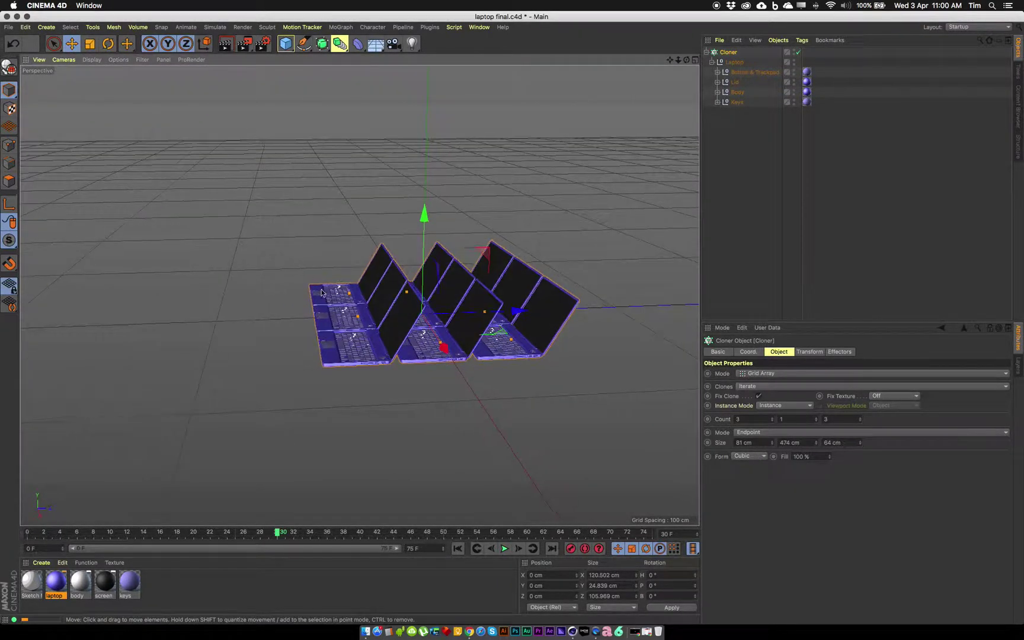
{"action": "scroll", "coordinate": [371, 292], "scroll_direction": "up", "scroll_amount": 4}
{"action": "left_click_drag", "start_coordinate": [431, 297], "coordinate": [389, 268], "text": "alt"}
{"action": "left_click_drag", "start_coordinate": [861, 444], "coordinate": [860, 447]}
{"action": "left_click_drag", "start_coordinate": [474, 424], "coordinate": [628, 482], "text": "alt"}
{"action": "middle_click_drag", "start_coordinate": [392, 374], "coordinate": [433, 374], "text": "alt"}
{"action": "left_click_drag", "start_coordinate": [433, 375], "coordinate": [420, 397], "text": "alt"}
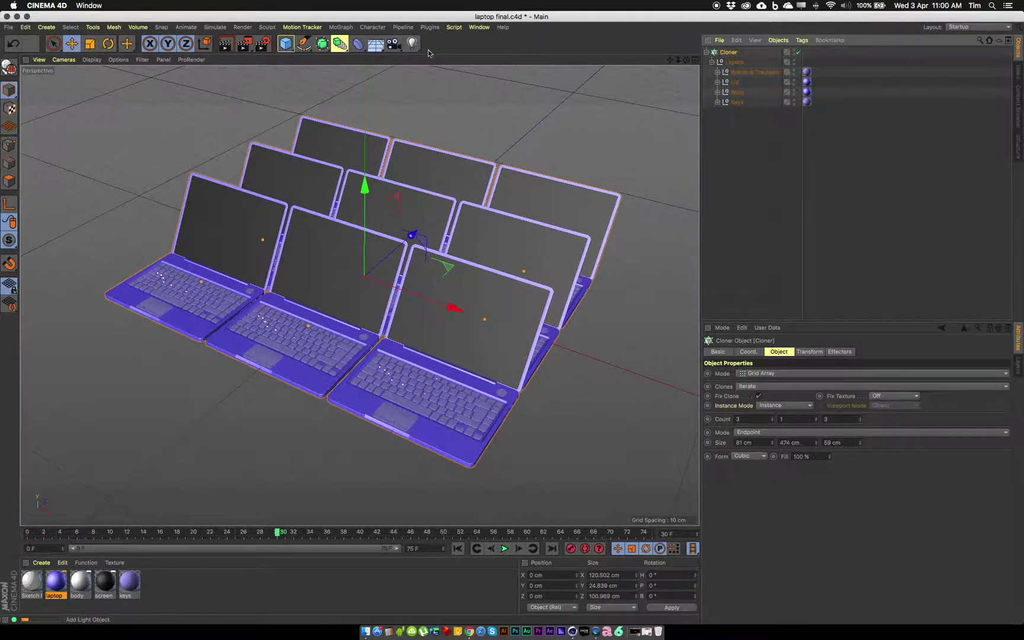
Add a Plain effector to the laptop Cloner.
{"action": "left_click", "coordinate": [340, 28]}
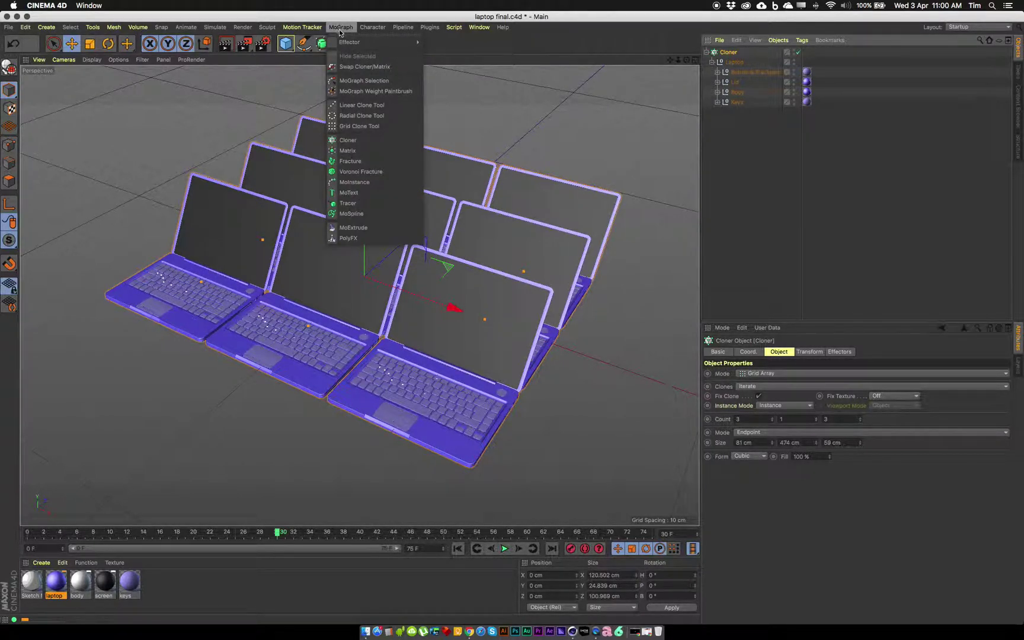
{"action": "mouse_move", "coordinate": [344, 43]}
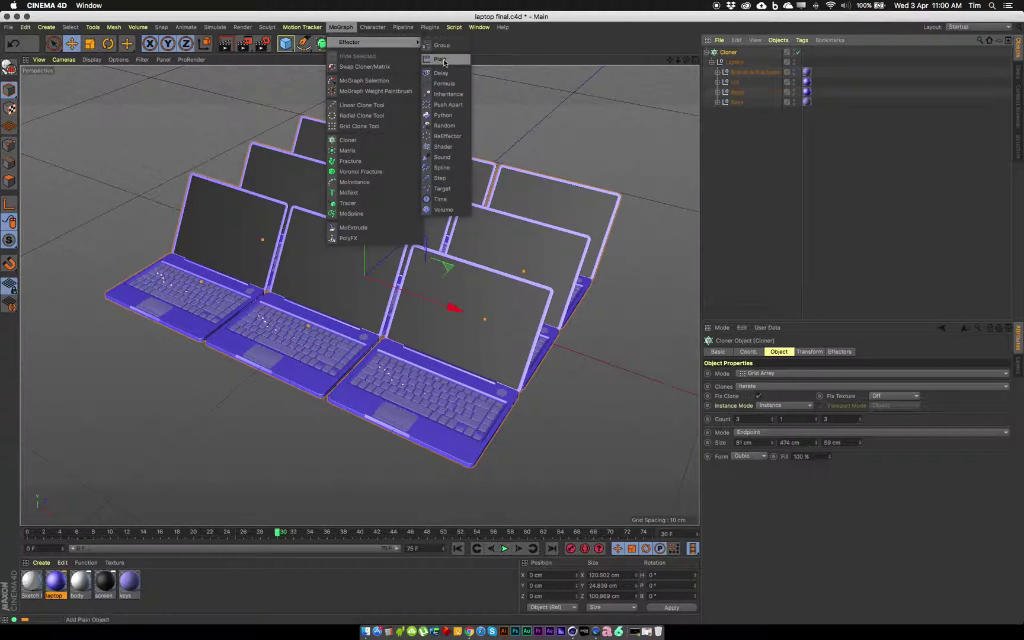
{"action": "left_click", "coordinate": [440, 59]}
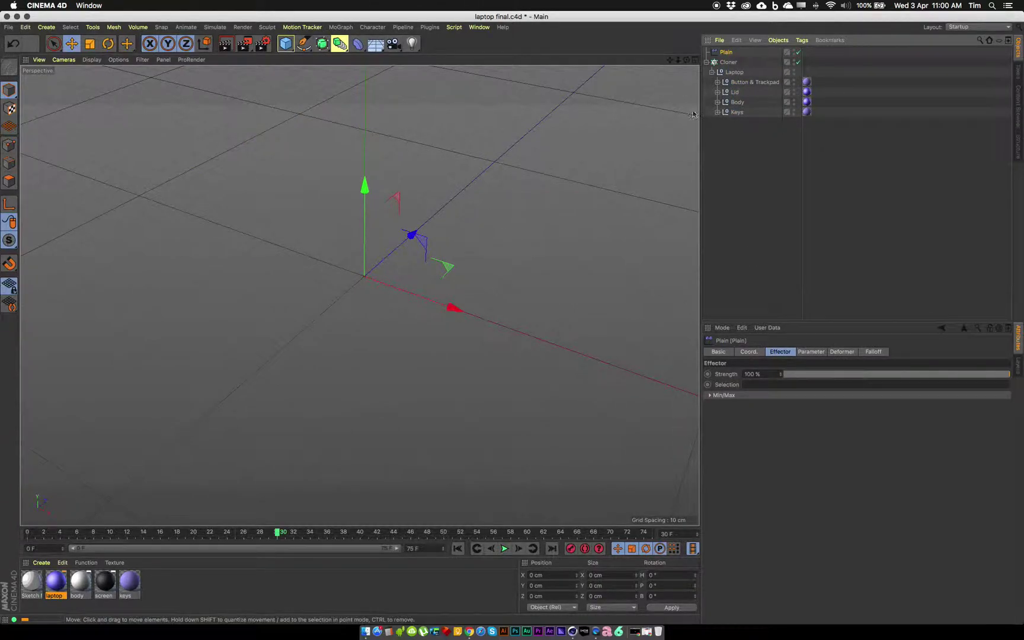
Turn off the Plain effector's position transform.
{"action": "left_click", "coordinate": [823, 351]}
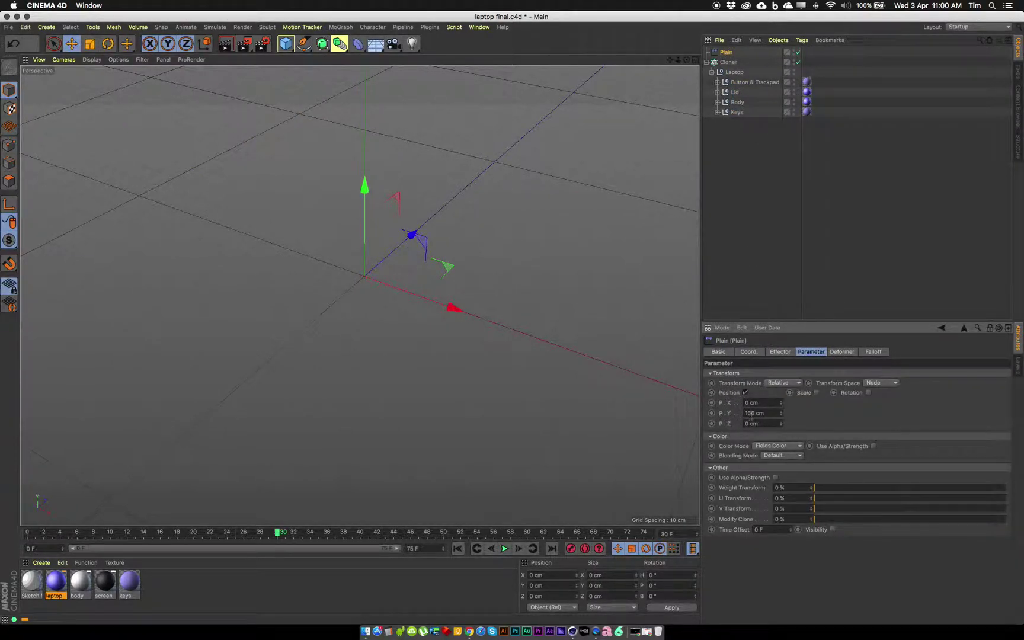
{"action": "right_click_drag", "start_coordinate": [509, 216], "coordinate": [391, 224], "text": "alt"}
{"action": "middle_click_drag", "start_coordinate": [392, 224], "coordinate": [423, 246], "text": "alt"}
{"action": "middle_click_drag", "start_coordinate": [437, 205], "coordinate": [427, 247], "text": "alt"}
{"action": "left_click_drag", "start_coordinate": [427, 247], "coordinate": [419, 230], "text": "alt"}
{"action": "middle_click_drag", "start_coordinate": [467, 226], "coordinate": [432, 203], "text": "alt"}
{"action": "left_click_drag", "start_coordinate": [497, 228], "coordinate": [466, 254], "text": "alt"}
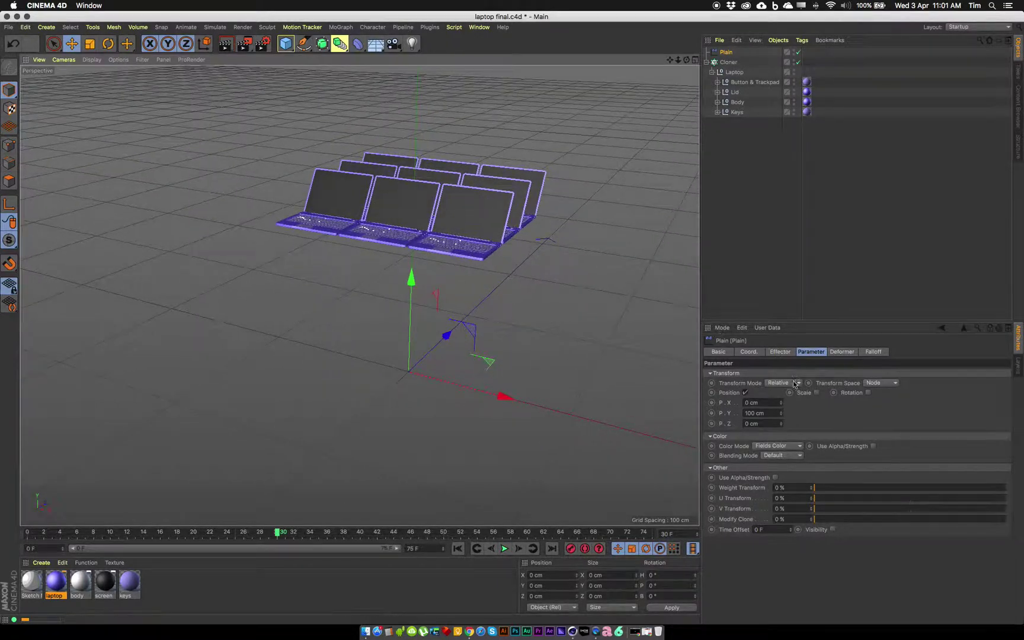
{"action": "left_click", "coordinate": [746, 394]}
{"action": "left_click_drag", "start_coordinate": [468, 374], "coordinate": [458, 379], "text": "alt"}
{"action": "right_click_drag", "start_coordinate": [457, 378], "coordinate": [485, 340], "text": "alt"}
{"action": "middle_click_drag", "start_coordinate": [440, 327], "coordinate": [418, 300], "text": "alt"}
{"action": "left_click_drag", "start_coordinate": [422, 331], "coordinate": [463, 334], "text": "alt"}
{"action": "middle_click_drag", "start_coordinate": [448, 330], "coordinate": [426, 317], "text": "alt"}
{"action": "right_click_drag", "start_coordinate": [361, 337], "coordinate": [428, 332], "text": "alt"}
{"action": "middle_click_drag", "start_coordinate": [429, 332], "coordinate": [417, 314], "text": "alt"}
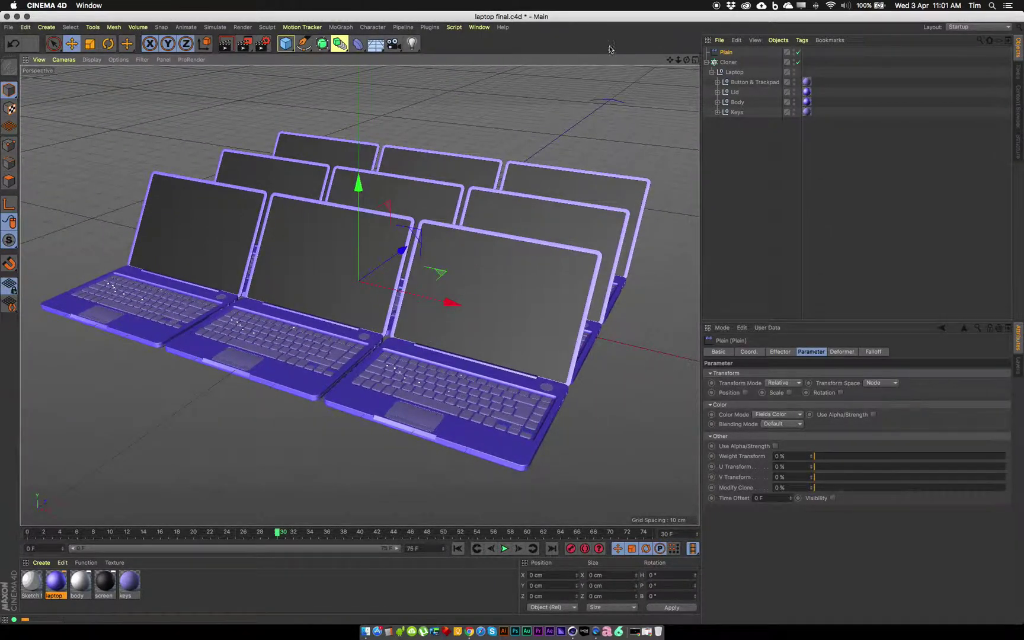
Set the Plain effector's time offset to 25 F.
{"action": "left_click", "coordinate": [728, 52]}
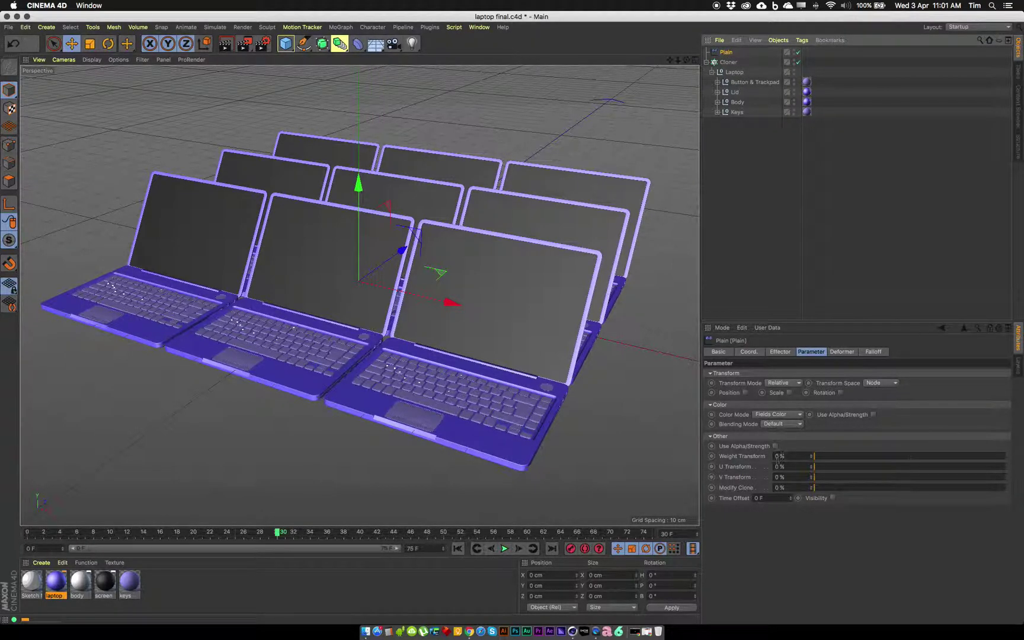
{"action": "left_click", "coordinate": [804, 356]}
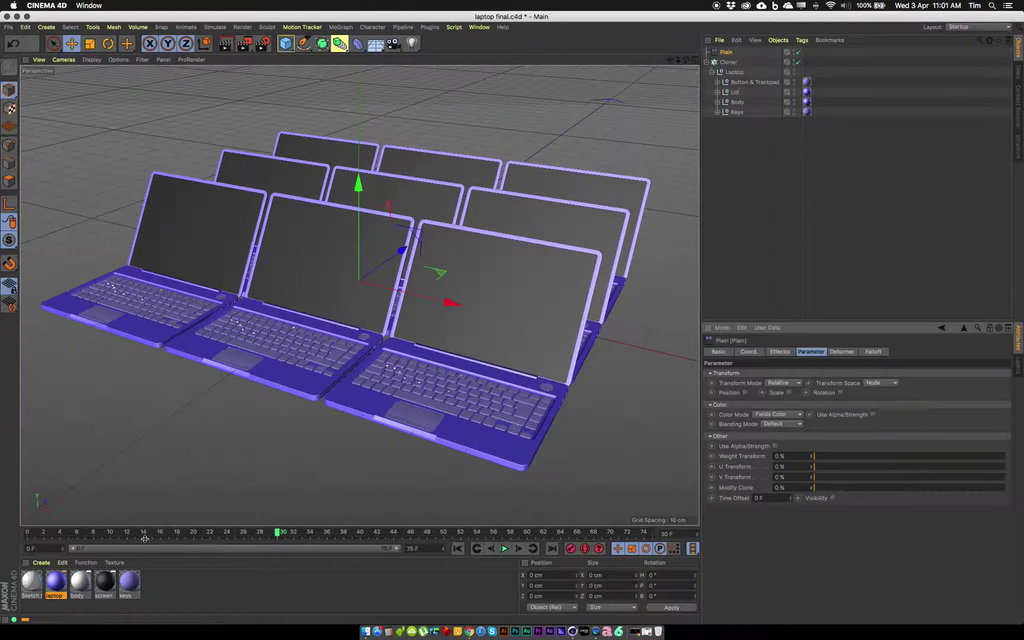
{"action": "left_click", "coordinate": [767, 498]}
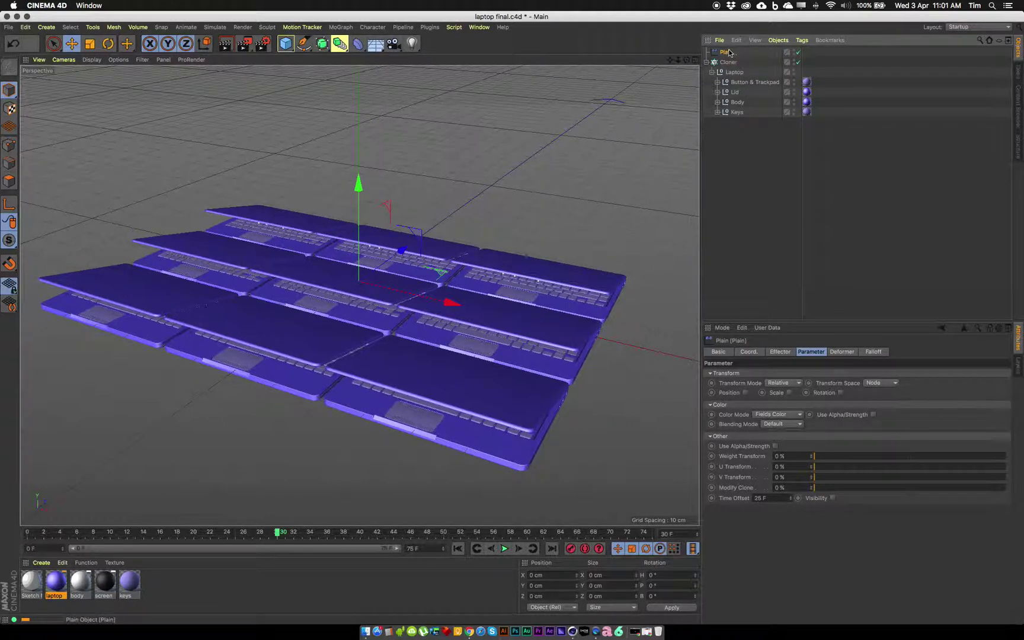
Add a Linear Field to the Plain effector's falloff and move it along X to about -190 cm, away from the laptops.
{"action": "left_click", "coordinate": [880, 351]}
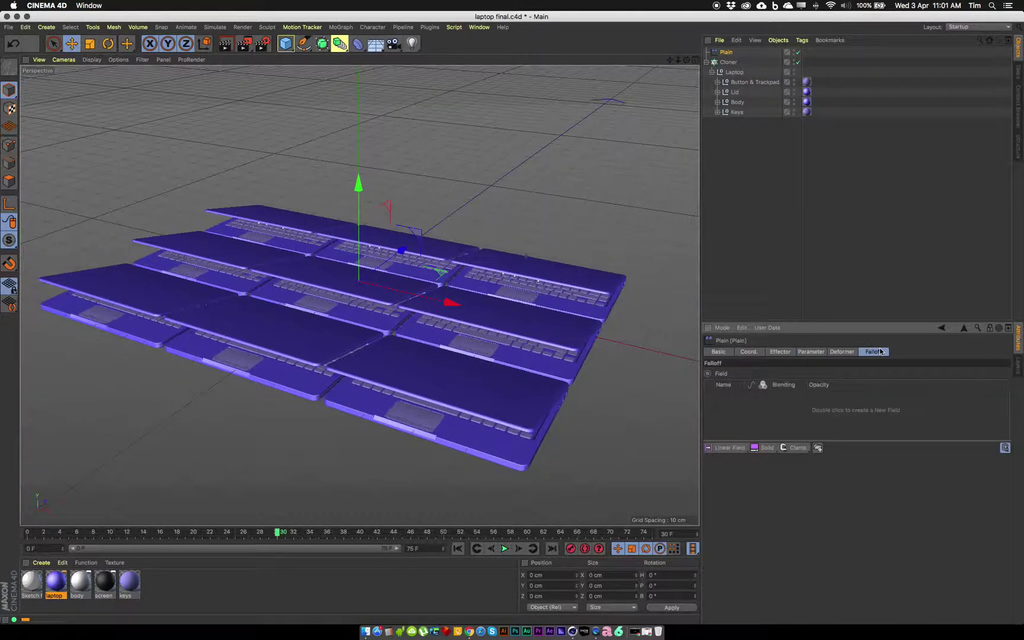
{"action": "left_click", "coordinate": [728, 448]}
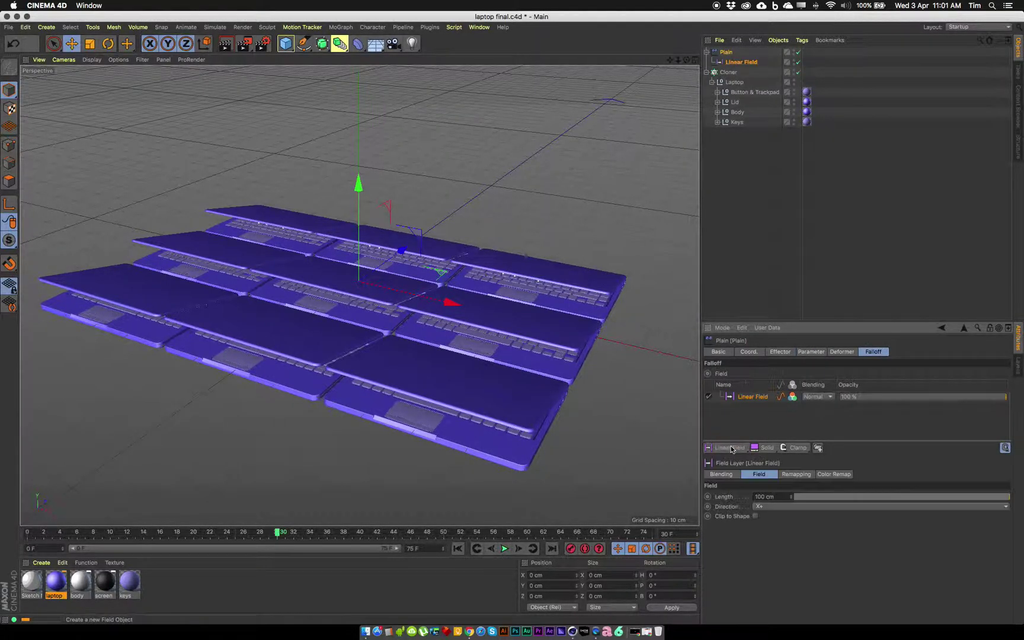
{"action": "left_click", "coordinate": [741, 62]}
{"action": "right_click_drag", "start_coordinate": [366, 269], "coordinate": [277, 285], "text": "alt"}
{"action": "mouse_move", "coordinate": [424, 295]}
{"action": "left_mouse_down"}
{"action": "mouse_move", "coordinate": [331, 267]}
{"action": "mouse_move", "coordinate": [228, 267]}
{"action": "mouse_move", "coordinate": [469, 332]}
{"action": "mouse_move", "coordinate": [616, 355]}
{"action": "mouse_move", "coordinate": [309, 288]}
{"action": "mouse_move", "coordinate": [166, 279]}
{"action": "left_mouse_up"}
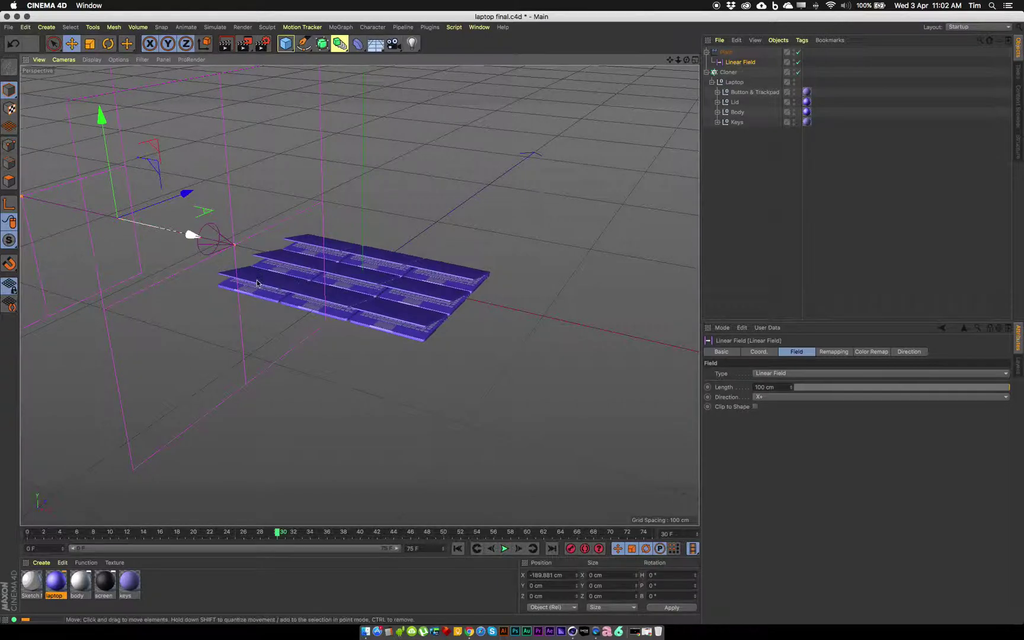
{"action": "left_click_drag", "start_coordinate": [323, 319], "coordinate": [341, 303], "text": "alt"}
{"action": "left_click_drag", "start_coordinate": [270, 308], "coordinate": [291, 307], "text": "alt"}
{"action": "right_click_drag", "start_coordinate": [291, 307], "coordinate": [332, 309], "text": "alt"}
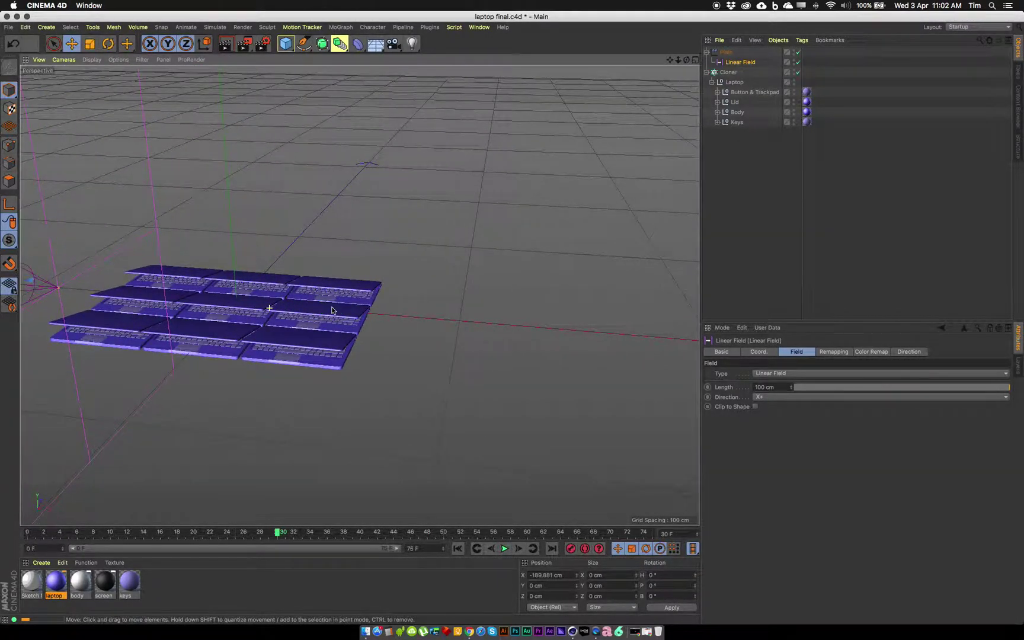
{"action": "left_click_drag", "start_coordinate": [322, 311], "coordinate": [346, 330], "text": "alt"}
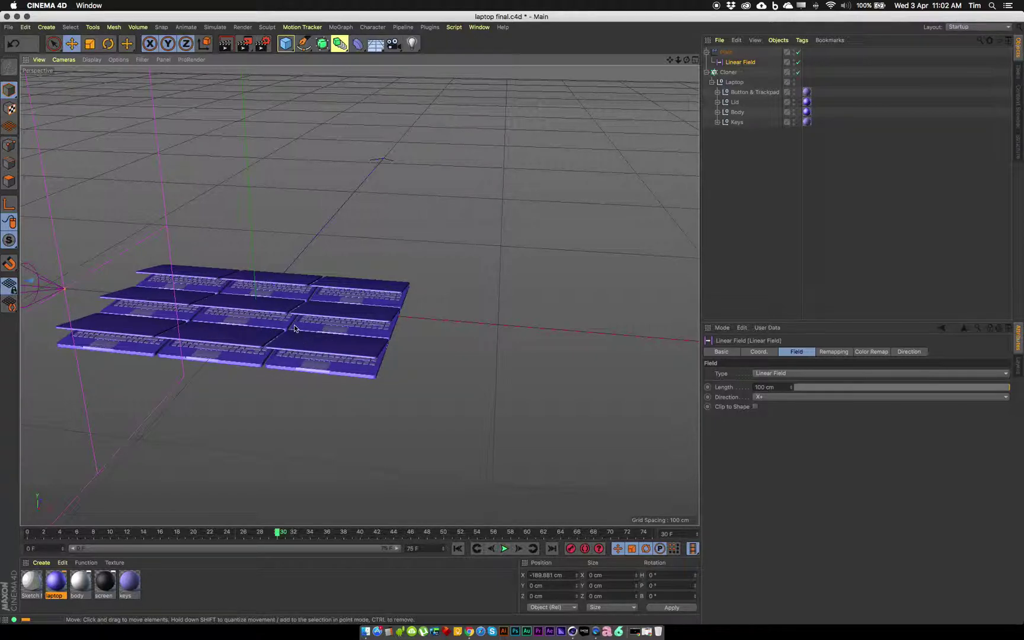
Add a Display tag to the Cloner.
{"action": "left_click", "coordinate": [730, 72]}
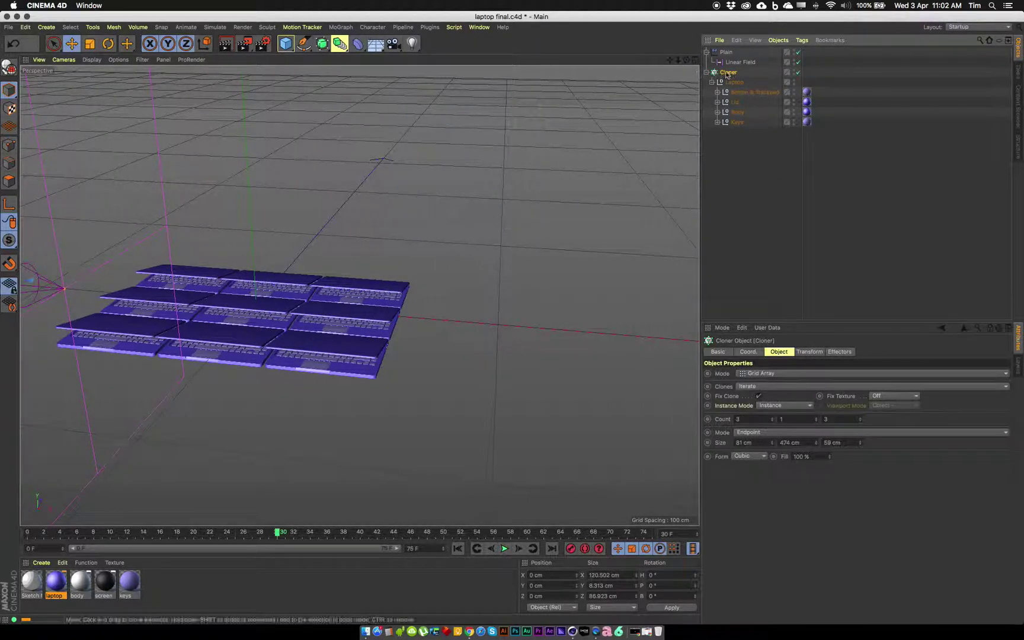
{"action": "left_click", "coordinate": [802, 40]}
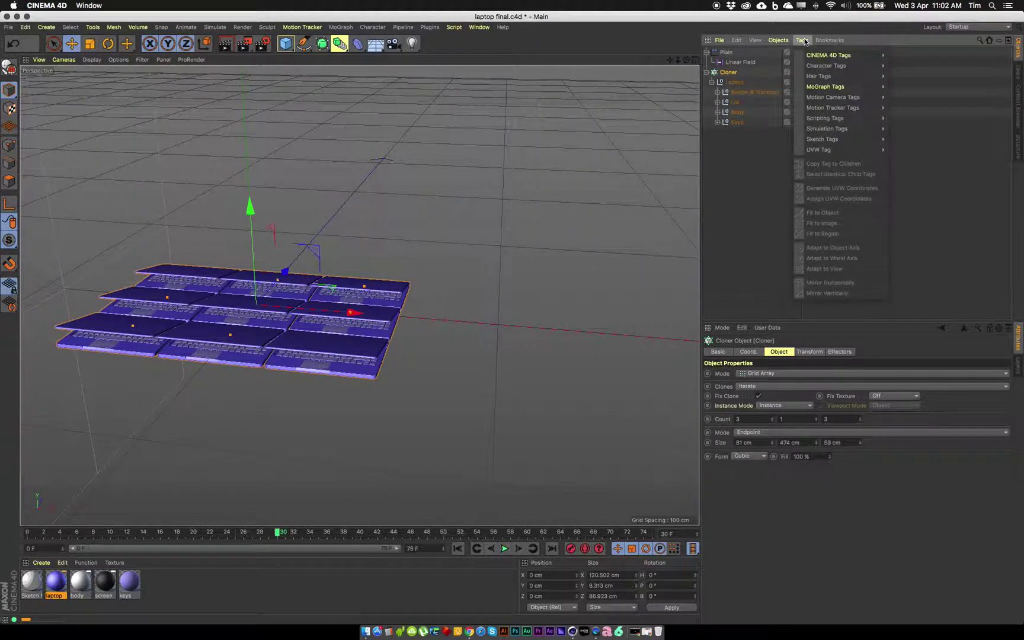
{"action": "mouse_move", "coordinate": [824, 57]}
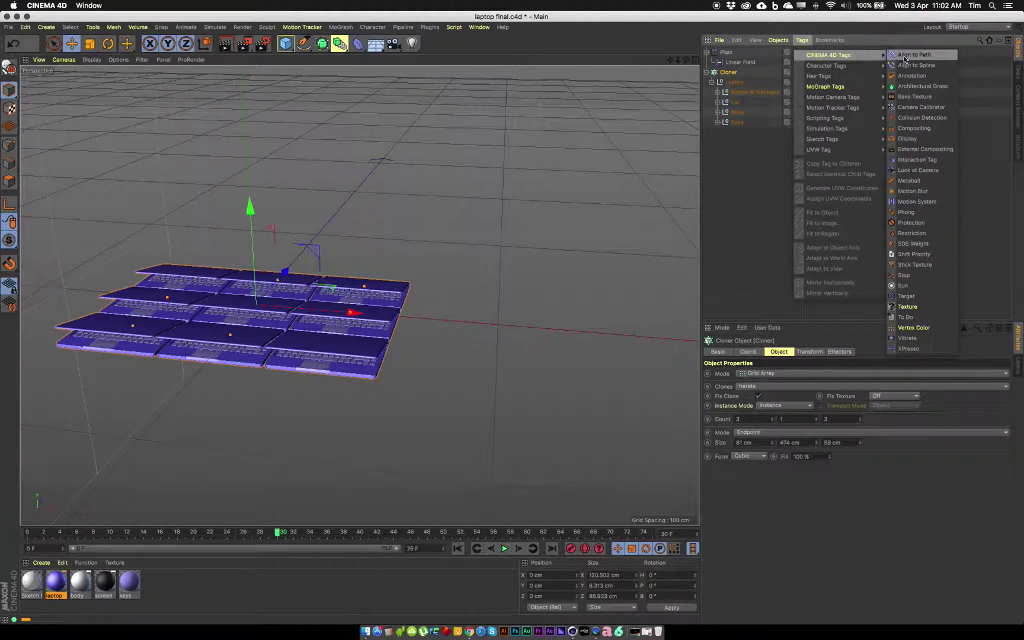
{"action": "left_click", "coordinate": [913, 141]}
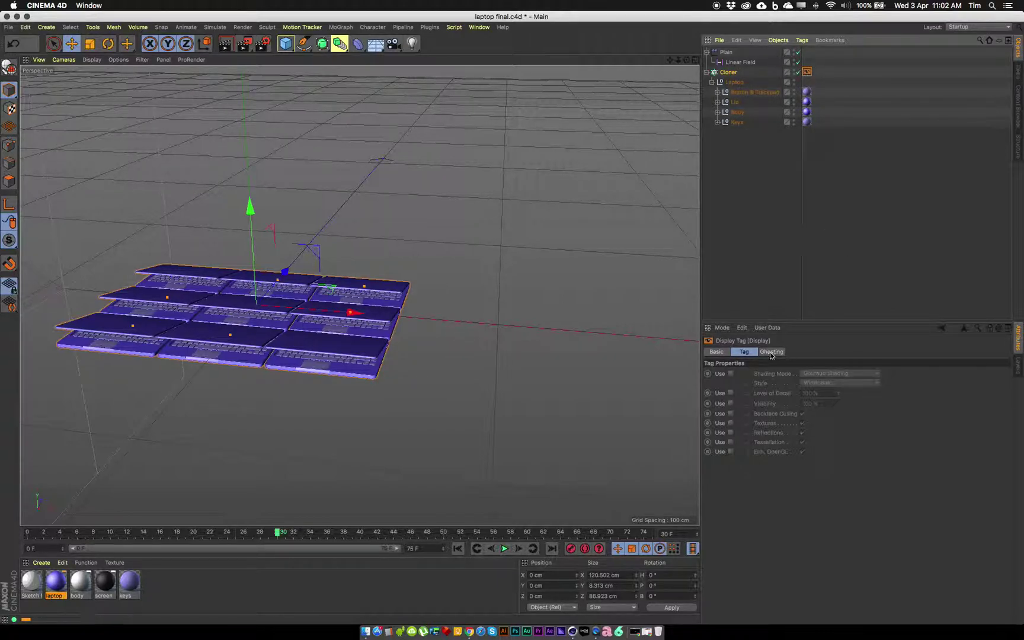
Enable the Display tag's shading mode override and set it to Hidden Line with the Box style.
{"action": "left_click", "coordinate": [731, 374]}
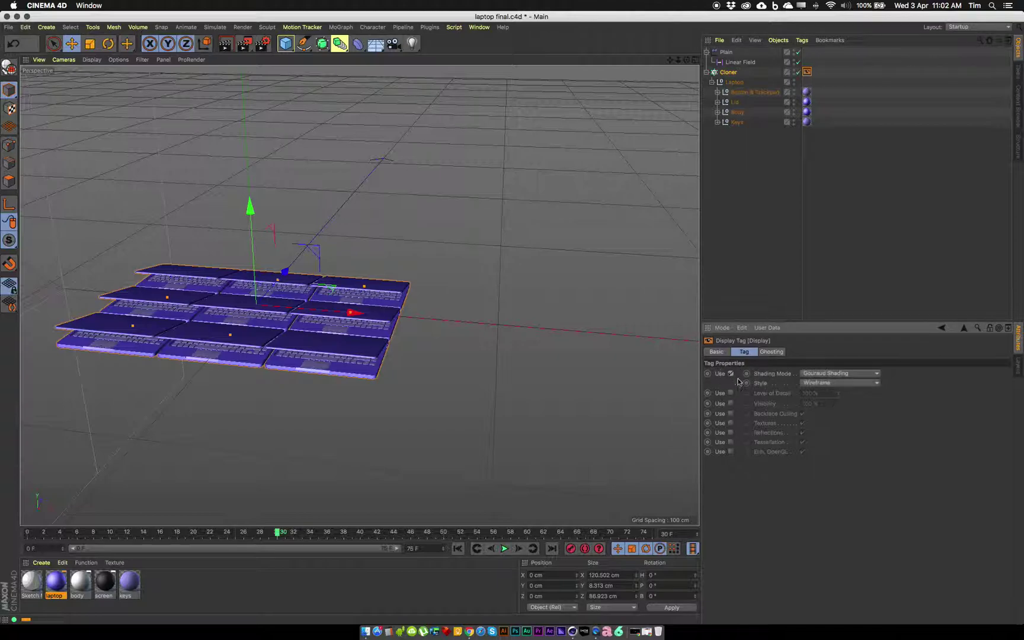
{"action": "left_click", "coordinate": [839, 374]}
{"action": "left_click", "coordinate": [849, 448]}
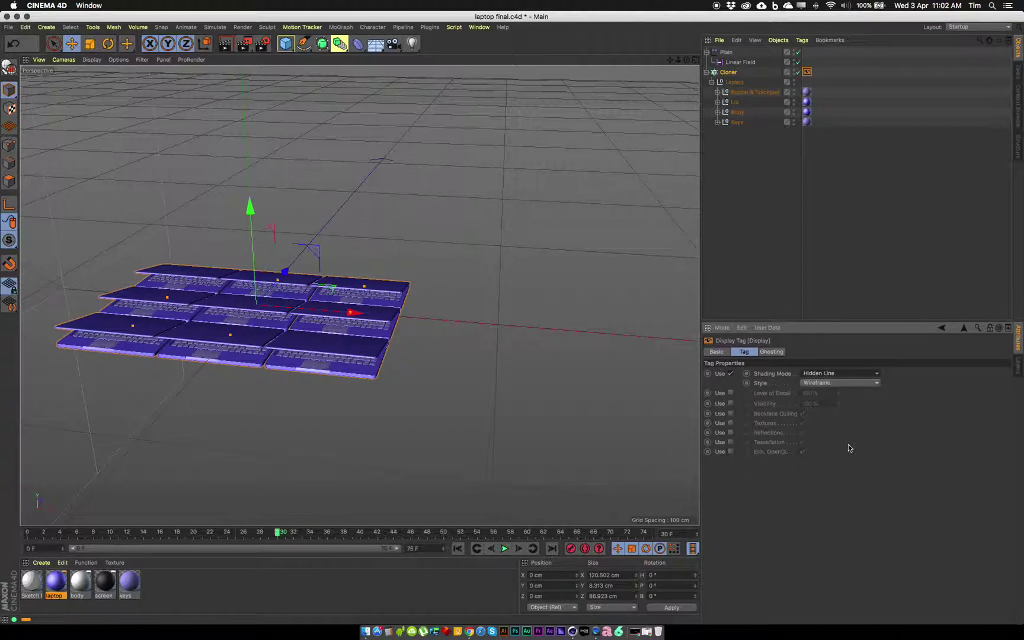
{"action": "left_click", "coordinate": [821, 384]}
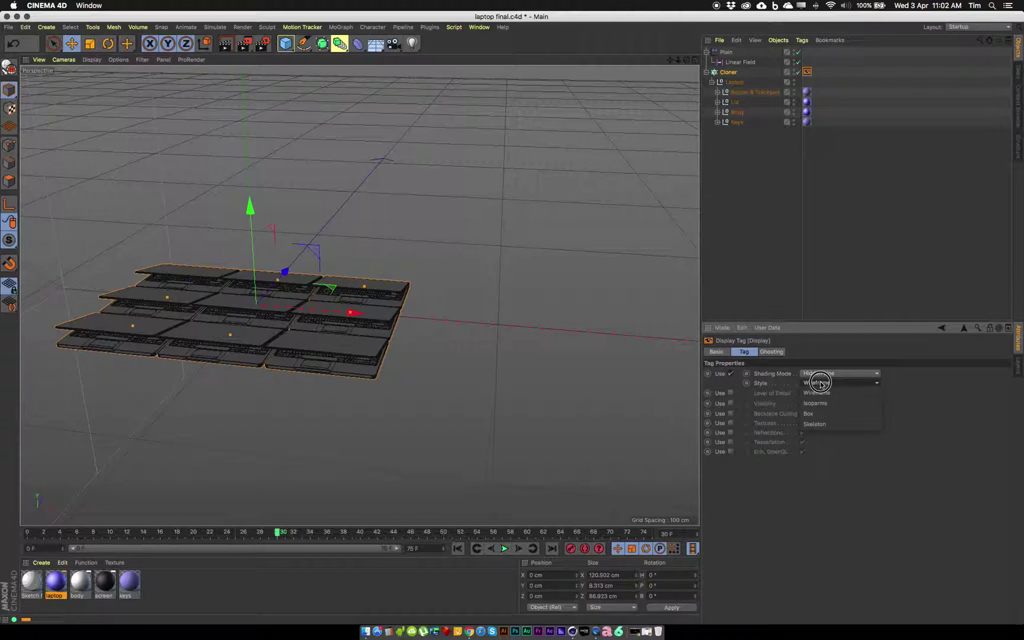
{"action": "left_click", "coordinate": [813, 413]}
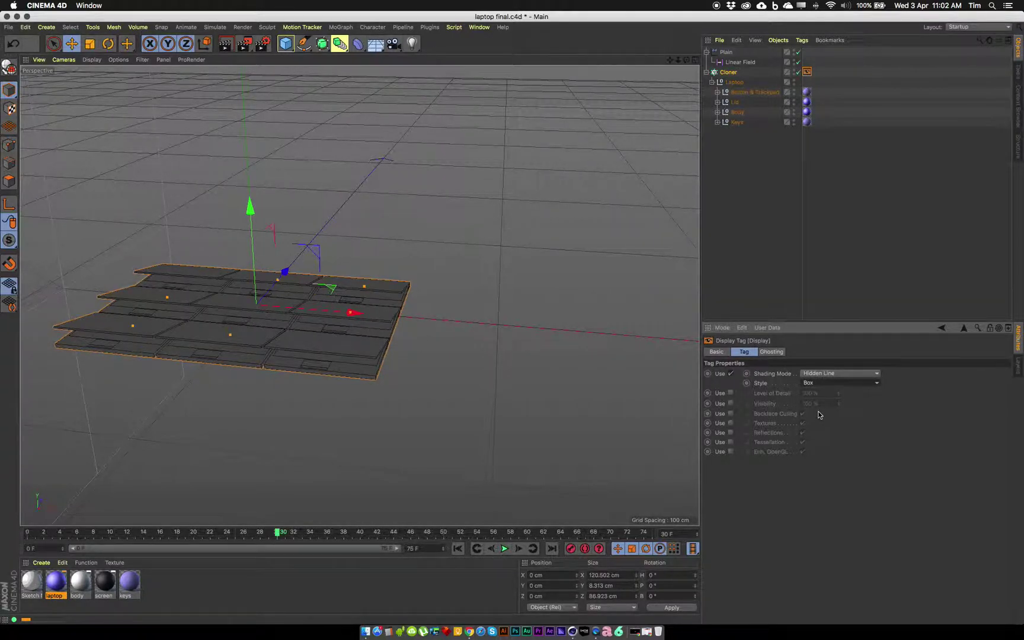
Sweep the Linear Field along X across the laptops and back to about -191 cm, and shorten its length to about 38.6 cm.
{"action": "left_click_drag", "start_coordinate": [279, 305], "coordinate": [236, 315], "text": "alt"}
{"action": "middle_click_drag", "start_coordinate": [235, 316], "coordinate": [281, 330], "text": "alt"}
{"action": "right_click_drag", "start_coordinate": [350, 258], "coordinate": [465, 239], "text": "alt"}
{"action": "mouse_move", "coordinate": [360, 295]}
{"action": "left_mouse_down", "text": "alt"}
{"action": "mouse_move", "coordinate": [419, 284]}
{"action": "mouse_move", "coordinate": [407, 275]}
{"action": "mouse_move", "coordinate": [375, 301]}
{"action": "left_mouse_up", "text": "alt"}
{"action": "right_click_drag", "start_coordinate": [419, 292], "coordinate": [364, 297], "text": "alt"}
{"action": "mouse_move", "coordinate": [359, 295]}
{"action": "left_mouse_down", "text": "alt"}
{"action": "mouse_move", "coordinate": [440, 291]}
{"action": "mouse_move", "coordinate": [324, 296]}
{"action": "mouse_move", "coordinate": [361, 284]}
{"action": "mouse_move", "coordinate": [363, 298]}
{"action": "left_mouse_up", "text": "alt"}
{"action": "mouse_move", "coordinate": [401, 290]}
{"action": "right_mouse_down", "text": "alt"}
{"action": "mouse_move", "coordinate": [341, 295]}
{"action": "mouse_move", "coordinate": [382, 293]}
{"action": "right_mouse_up", "text": "alt"}
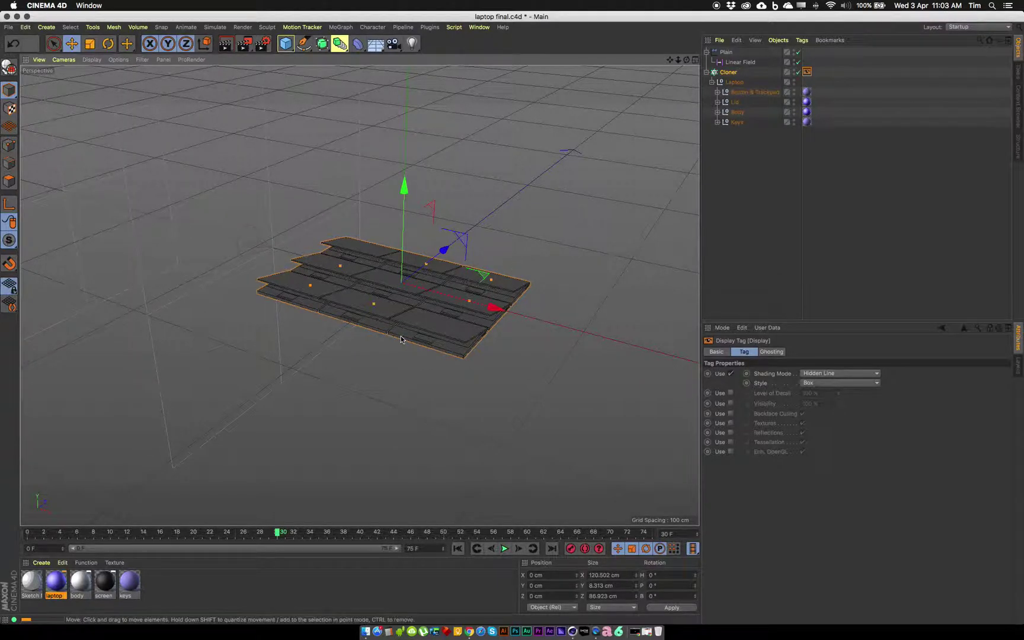
{"action": "left_click", "coordinate": [741, 63]}
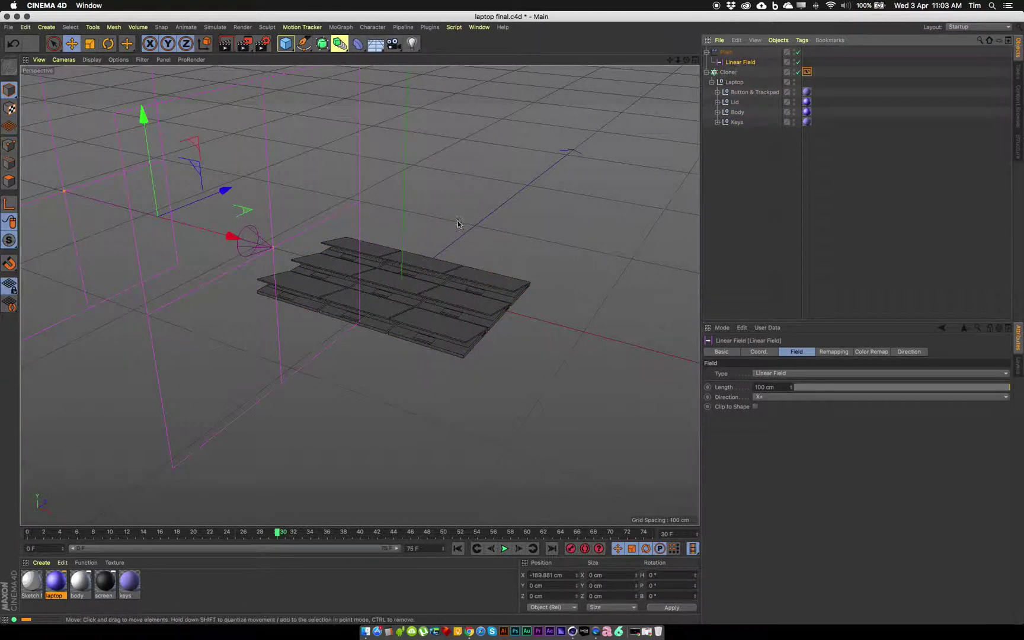
{"action": "left_click_drag", "start_coordinate": [230, 236], "coordinate": [378, 274]}
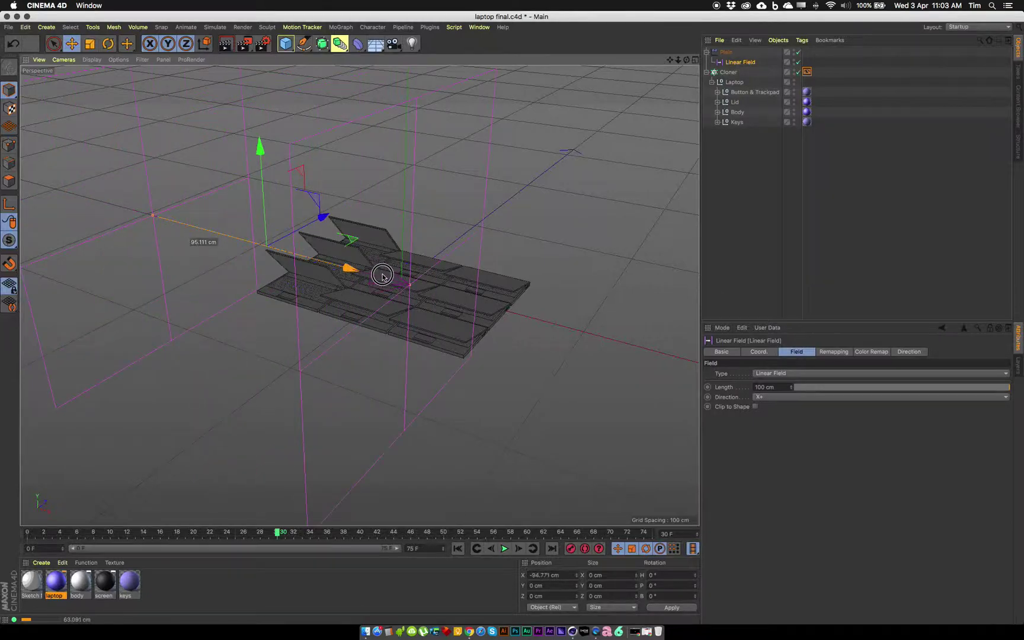
{"action": "left_click_drag", "start_coordinate": [523, 313], "coordinate": [176, 278]}
Scrub through the animation to check how the laptops open, and return to frame 0.
{"action": "left_click_drag", "start_coordinate": [48, 532], "coordinate": [16, 538]}
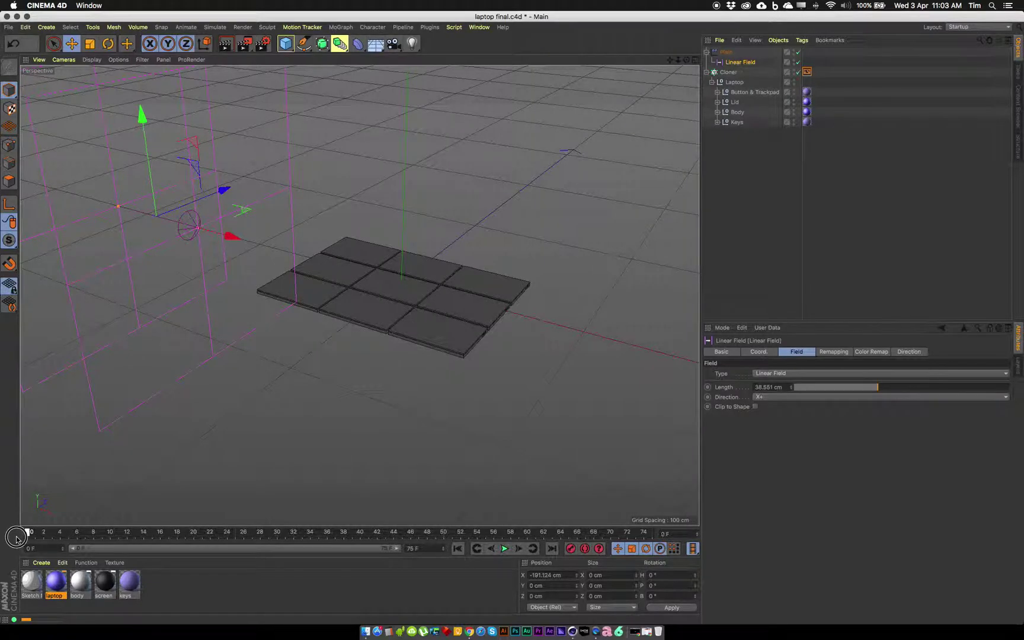
{"action": "left_click_drag", "start_coordinate": [195, 521], "coordinate": [472, 535]}
{"action": "left_click_drag", "start_coordinate": [396, 533], "coordinate": [52, 540]}
{"action": "left_click_drag", "start_coordinate": [169, 549], "coordinate": [0, 549]}
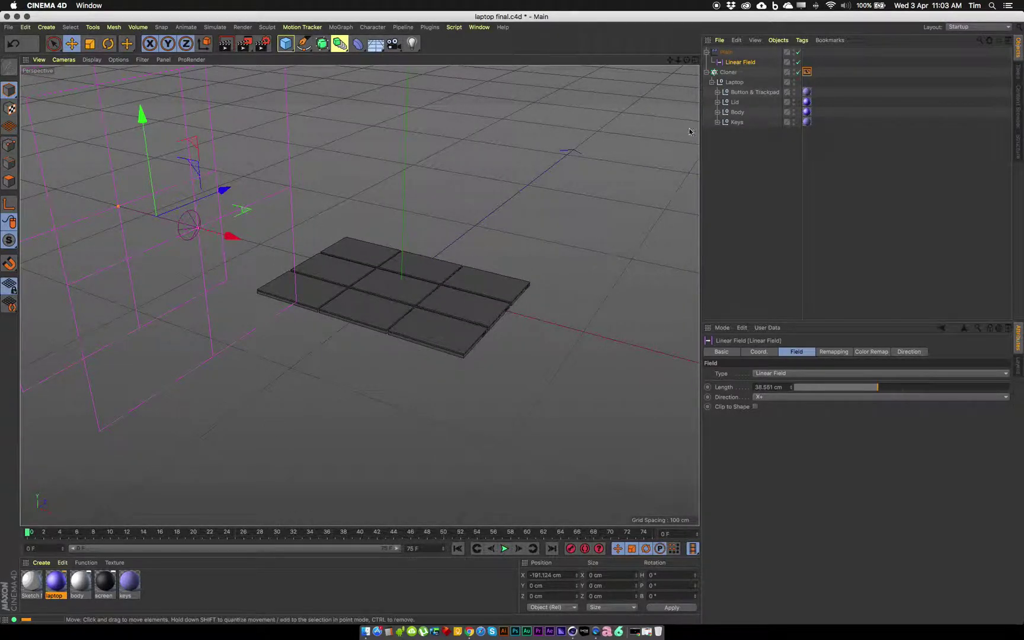
Set the Cloner's animation mode to Fixed in its transform settings.
{"action": "left_click", "coordinate": [730, 71]}
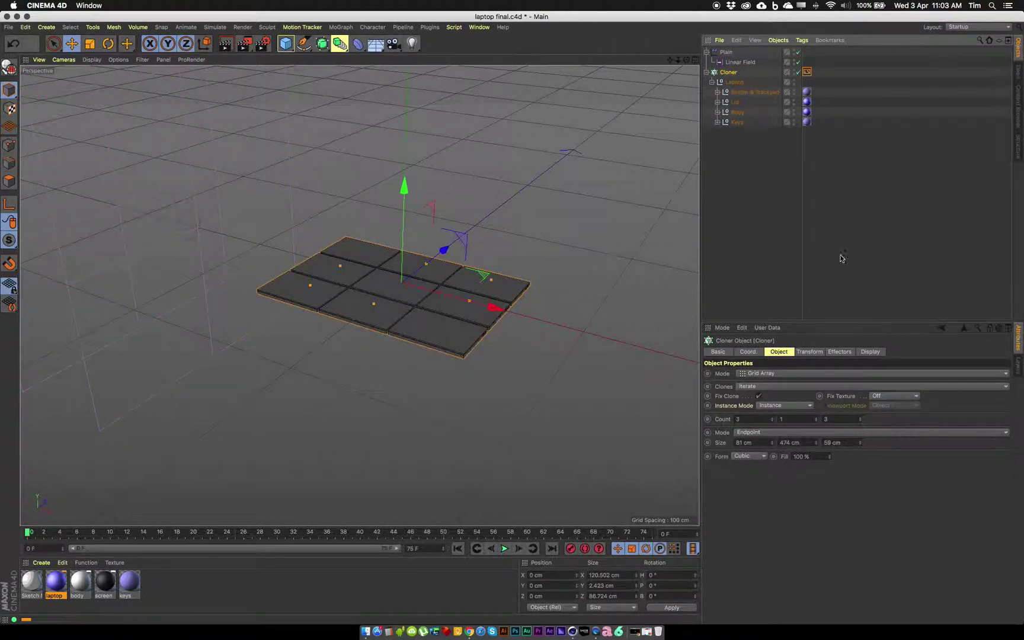
{"action": "left_click", "coordinate": [818, 353]}
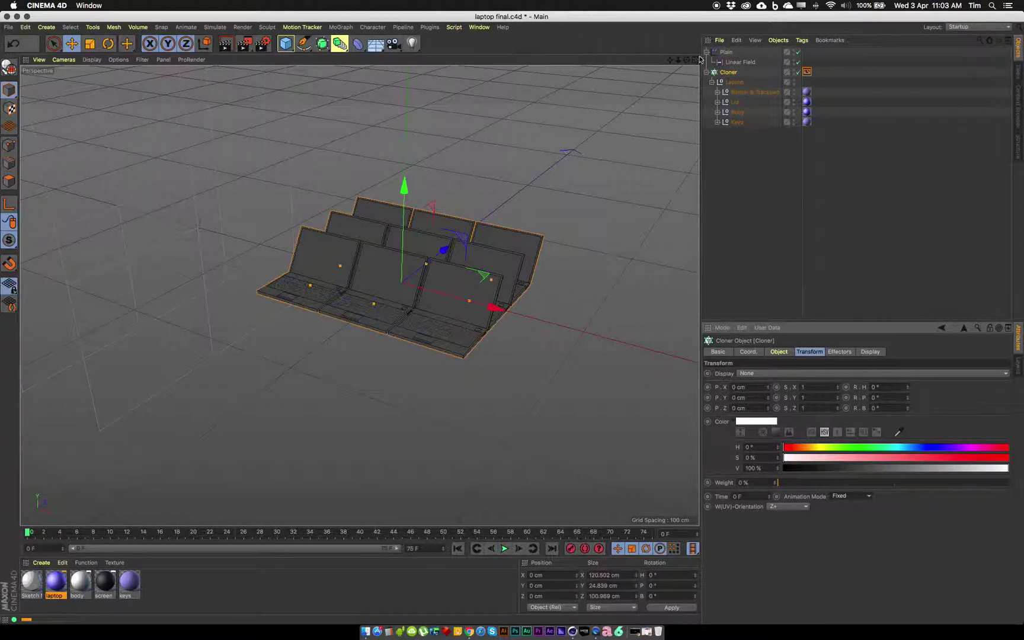
Move the Linear Field along X to about -140 cm and scrub the timeline to check the laptops' animation.
{"action": "left_click", "coordinate": [727, 52]}
{"action": "left_click", "coordinate": [737, 53]}
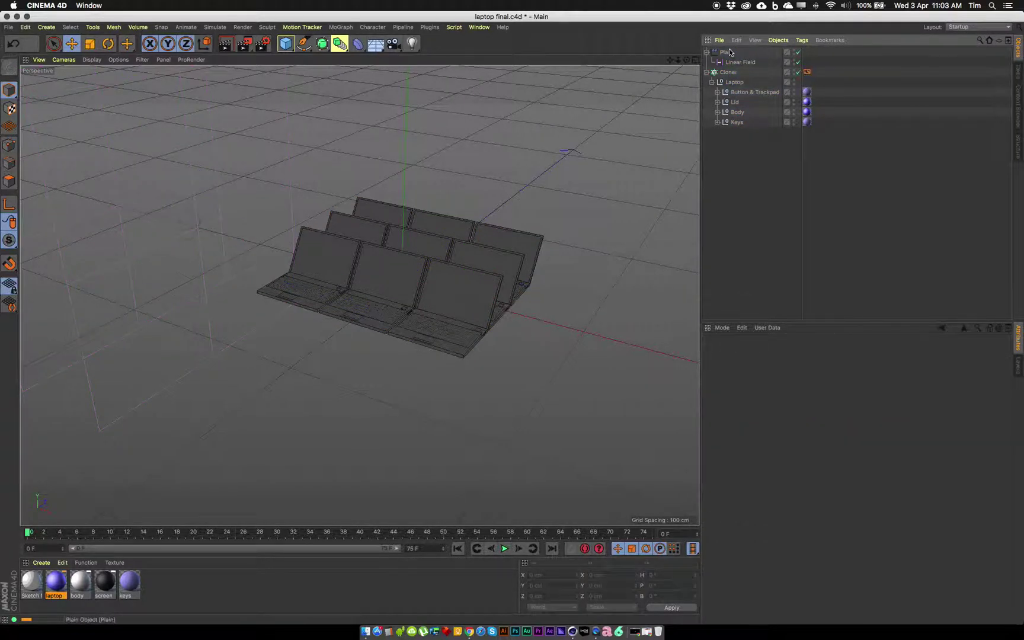
{"action": "left_click", "coordinate": [739, 62]}
{"action": "left_click_drag", "start_coordinate": [229, 233], "coordinate": [265, 313]}
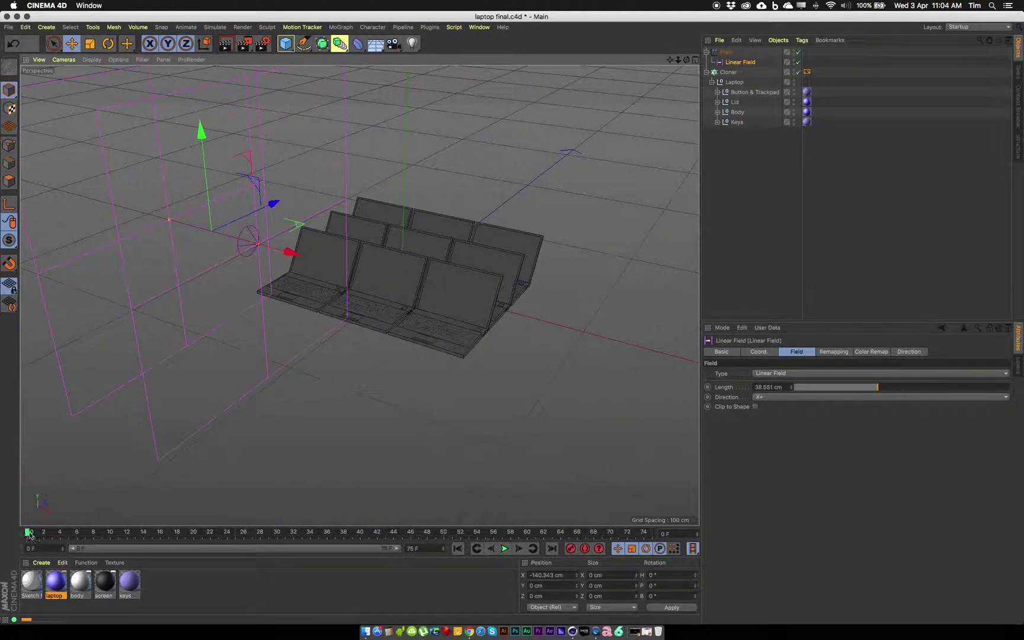
{"action": "left_click_drag", "start_coordinate": [35, 532], "coordinate": [101, 535]}
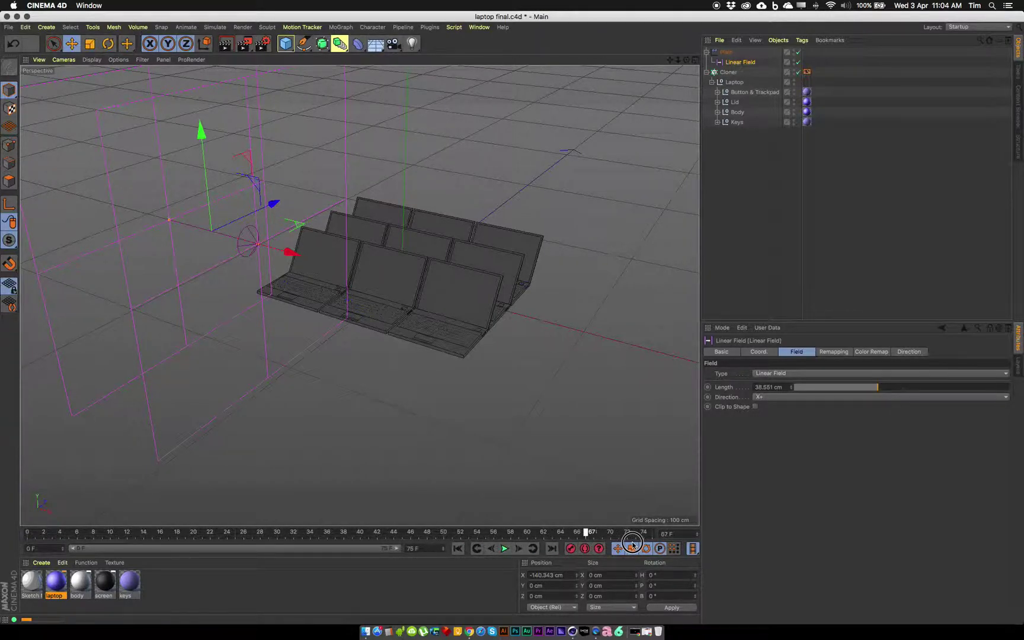
{"action": "left_click_drag", "start_coordinate": [2, 538], "coordinate": [2, 537]}
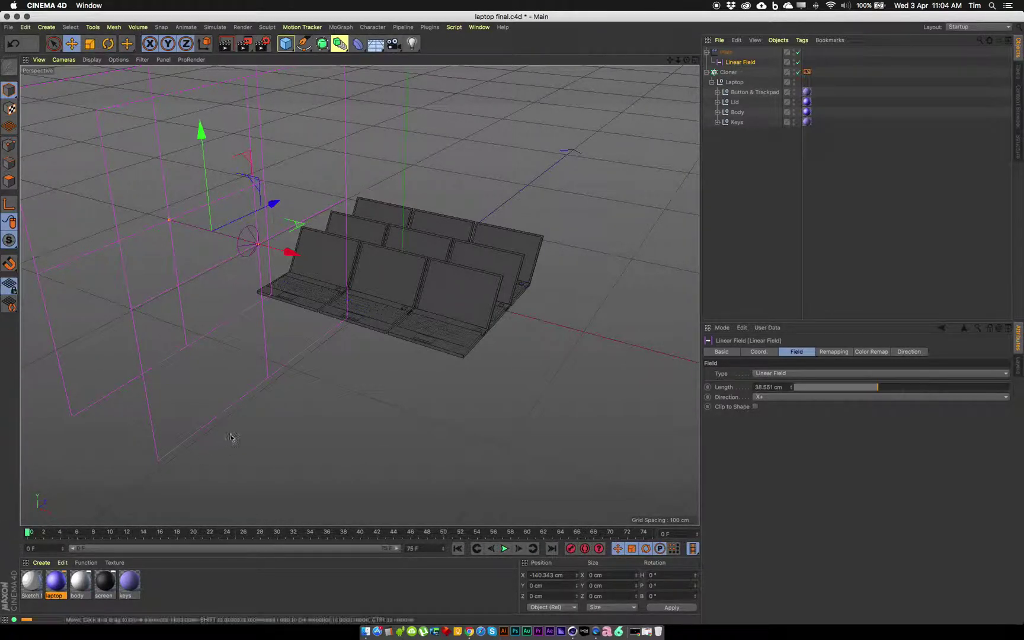
Move the Linear Field along X through the laptop grid, ending near its centre at about -3 cm.
{"action": "left_click_drag", "start_coordinate": [289, 252], "coordinate": [530, 330]}
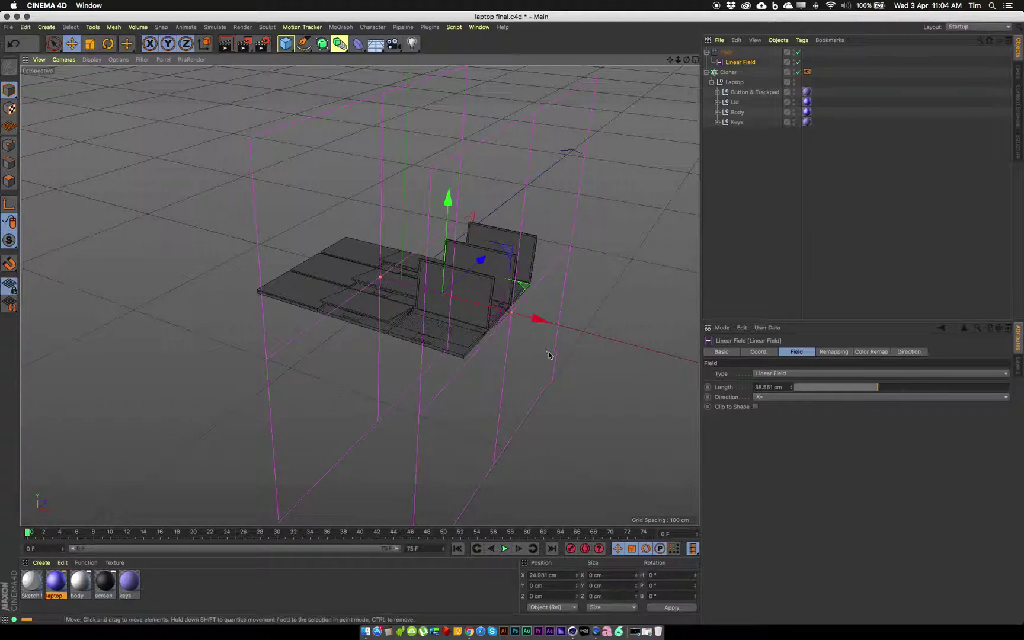
{"action": "left_click_drag", "start_coordinate": [540, 320], "coordinate": [500, 343]}
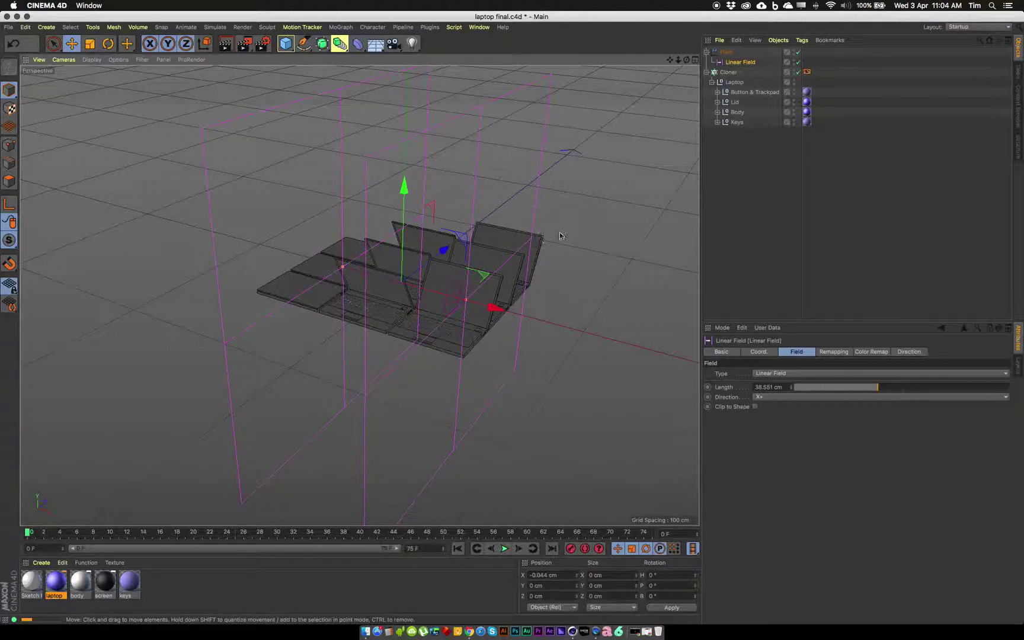
{"action": "mouse_move", "coordinate": [401, 255]}
{"action": "left_mouse_down", "text": "alt"}
{"action": "mouse_move", "coordinate": [414, 294]}
{"action": "mouse_move", "coordinate": [408, 276]}
{"action": "left_mouse_up", "text": "alt"}
{"action": "left_click_drag", "start_coordinate": [388, 231], "coordinate": [404, 294], "text": "alt"}
{"action": "middle_click_drag", "start_coordinate": [416, 336], "coordinate": [374, 268], "text": "alt"}
{"action": "left_click_drag", "start_coordinate": [374, 268], "coordinate": [332, 289], "text": "alt"}
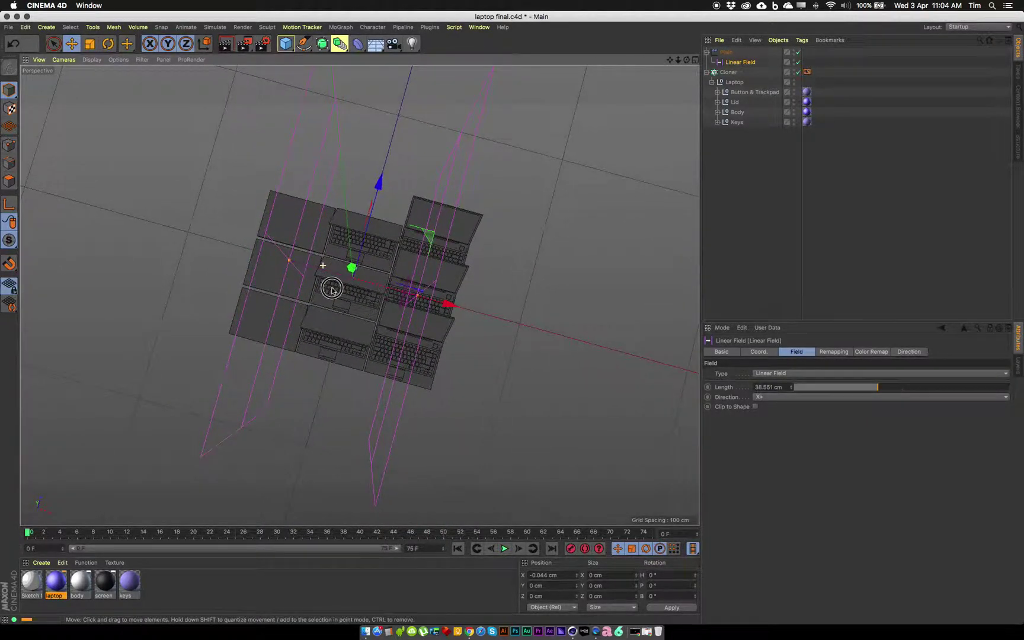
{"action": "left_click_drag", "start_coordinate": [428, 301], "coordinate": [396, 320]}
Rotate the Linear Field's heading to about 30.7° so it crosses the grid diagonally.
{"action": "key", "text": "r"}
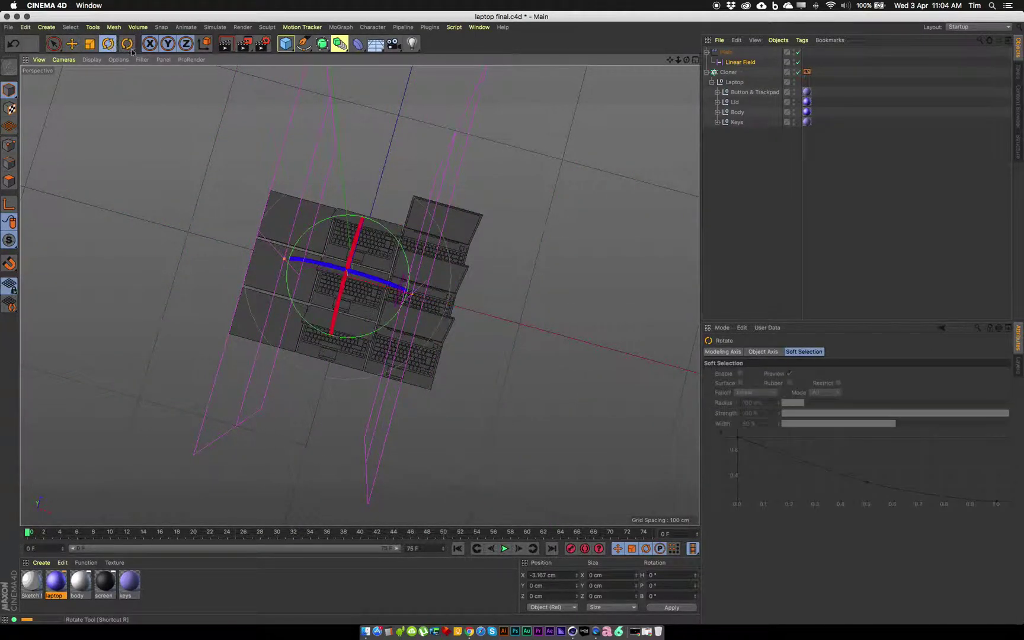
{"action": "left_click_drag", "start_coordinate": [362, 284], "coordinate": [334, 219], "text": "alt"}
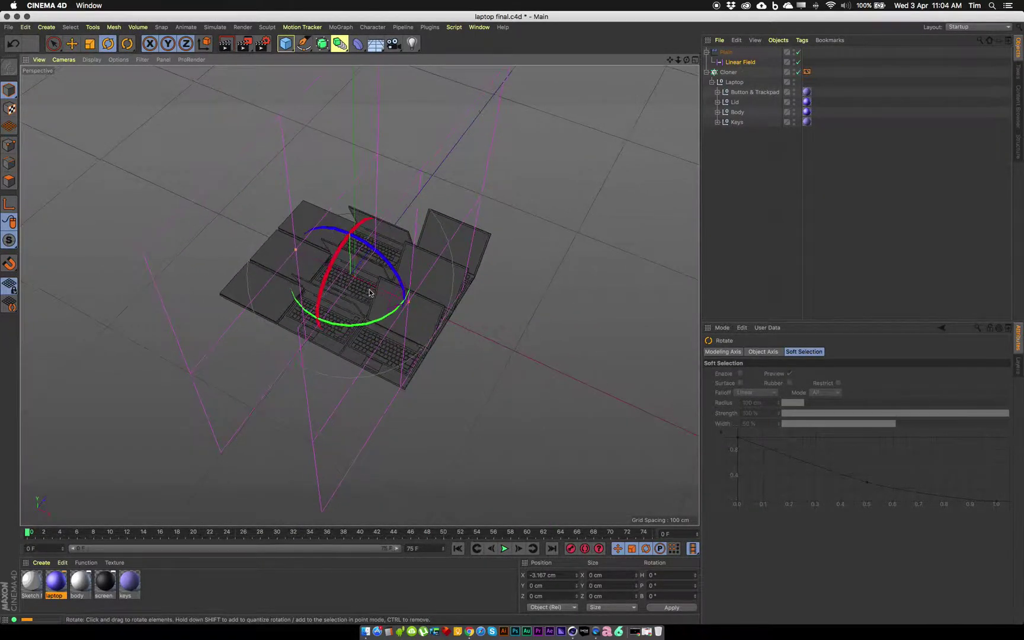
{"action": "left_click_drag", "start_coordinate": [355, 325], "coordinate": [388, 322]}
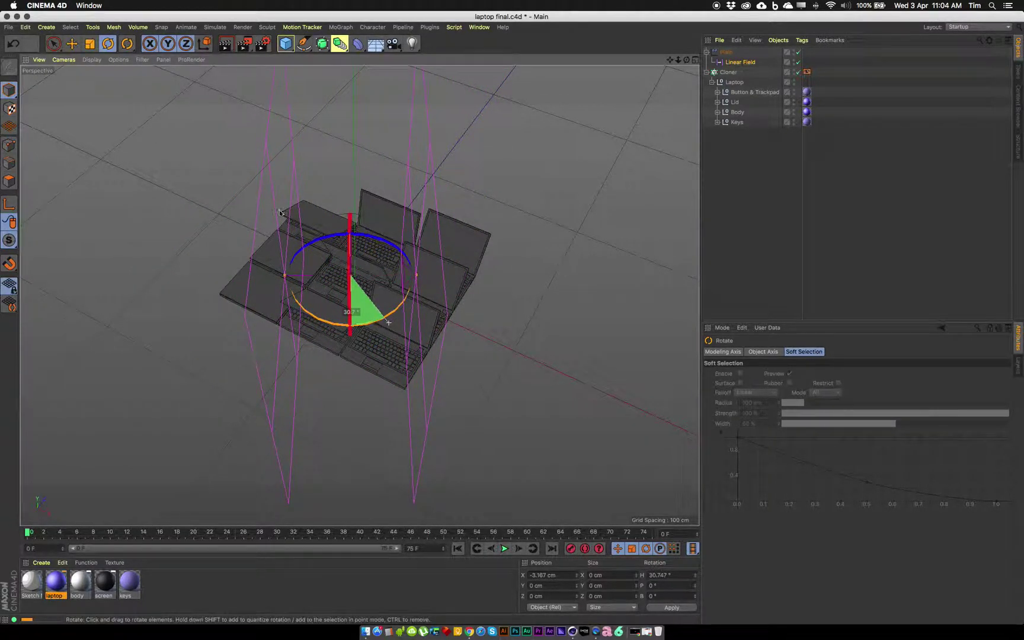
Move the rotated Linear Field along its own X axis to about X 68.8 cm, Z 42.8 cm.
{"action": "left_click", "coordinate": [72, 44]}
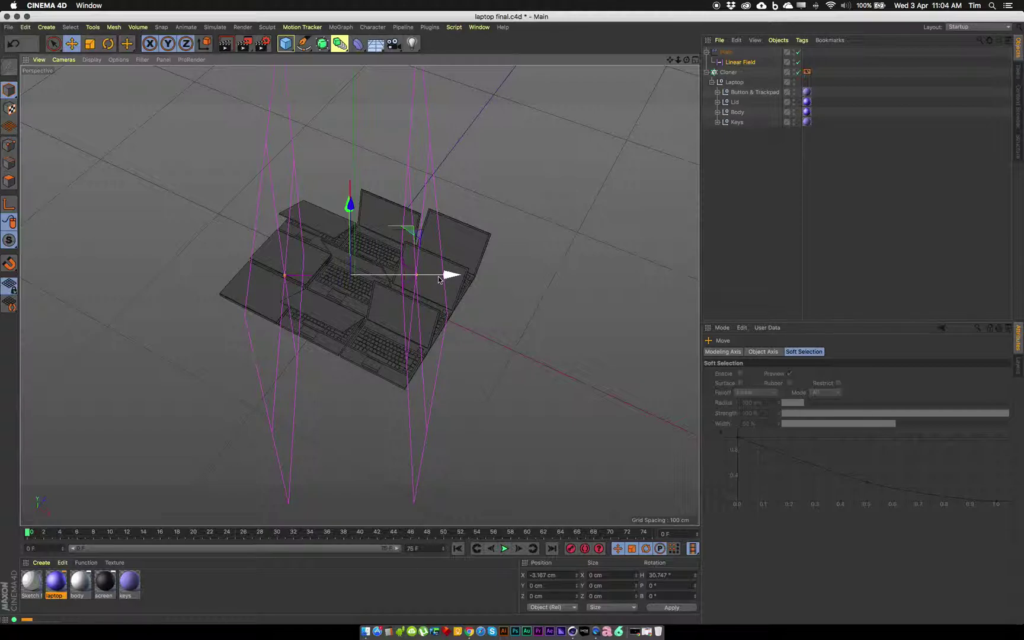
{"action": "left_click_drag", "start_coordinate": [453, 279], "coordinate": [650, 275]}
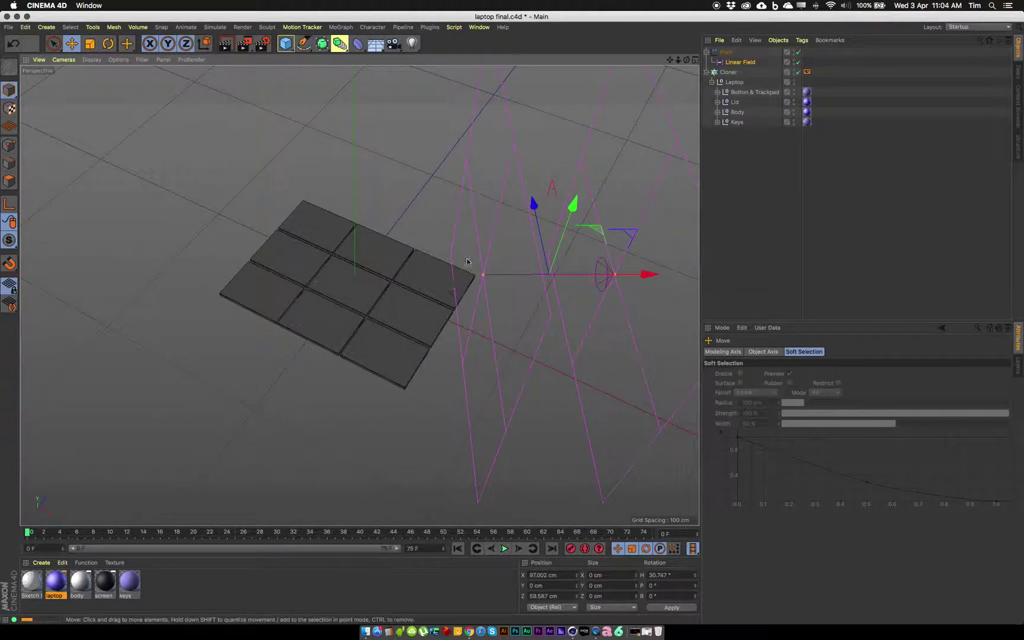
{"action": "left_click_drag", "start_coordinate": [646, 274], "coordinate": [578, 294]}
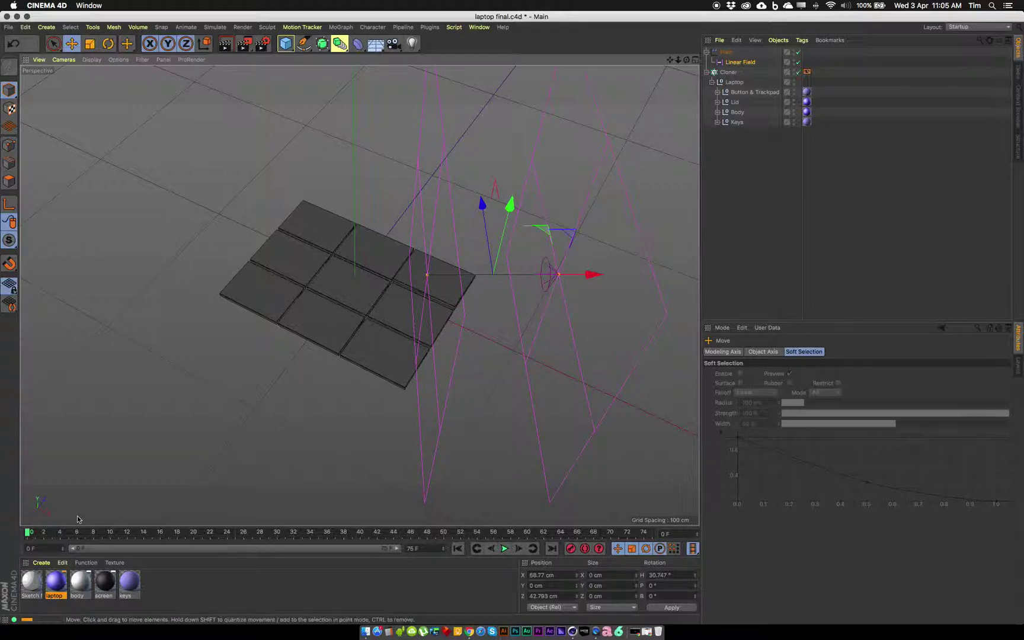
Move the Linear Field clear of the corner laptop, to about X 81.5 cm, Z 50.4 cm, and record its keyframe at frame 0.
{"action": "left_click_drag", "start_coordinate": [466, 321], "coordinate": [473, 273], "text": "alt"}
{"action": "right_click_drag", "start_coordinate": [423, 349], "coordinate": [510, 337], "text": "alt"}
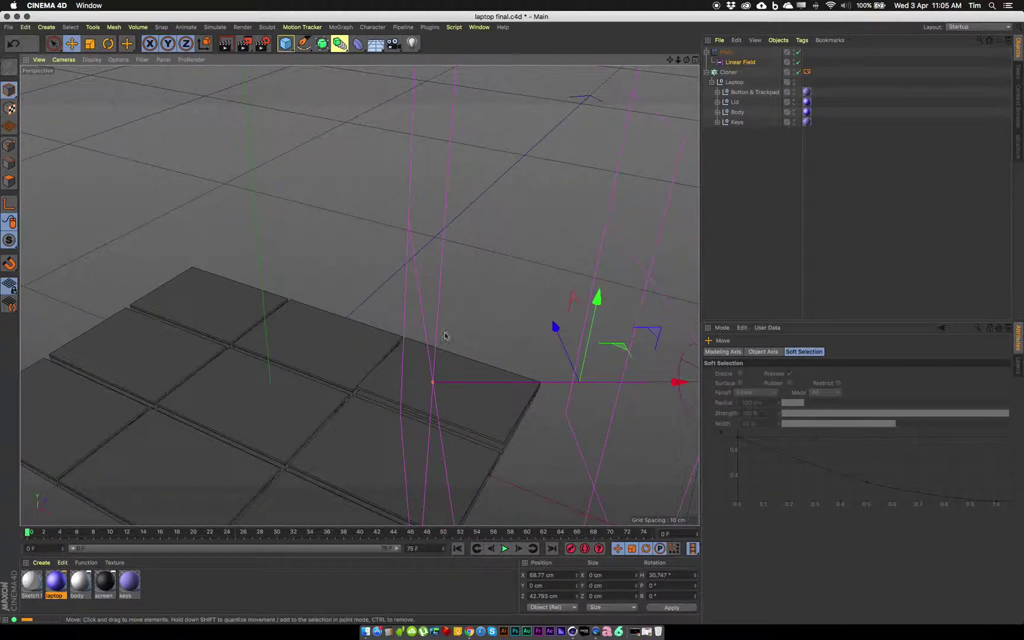
{"action": "middle_click_drag", "start_coordinate": [446, 339], "coordinate": [447, 252], "text": "alt"}
{"action": "mouse_move", "coordinate": [459, 422]}
{"action": "left_mouse_down", "text": "alt"}
{"action": "mouse_move", "coordinate": [457, 409]}
{"action": "mouse_move", "coordinate": [455, 437]}
{"action": "left_mouse_up", "text": "alt"}
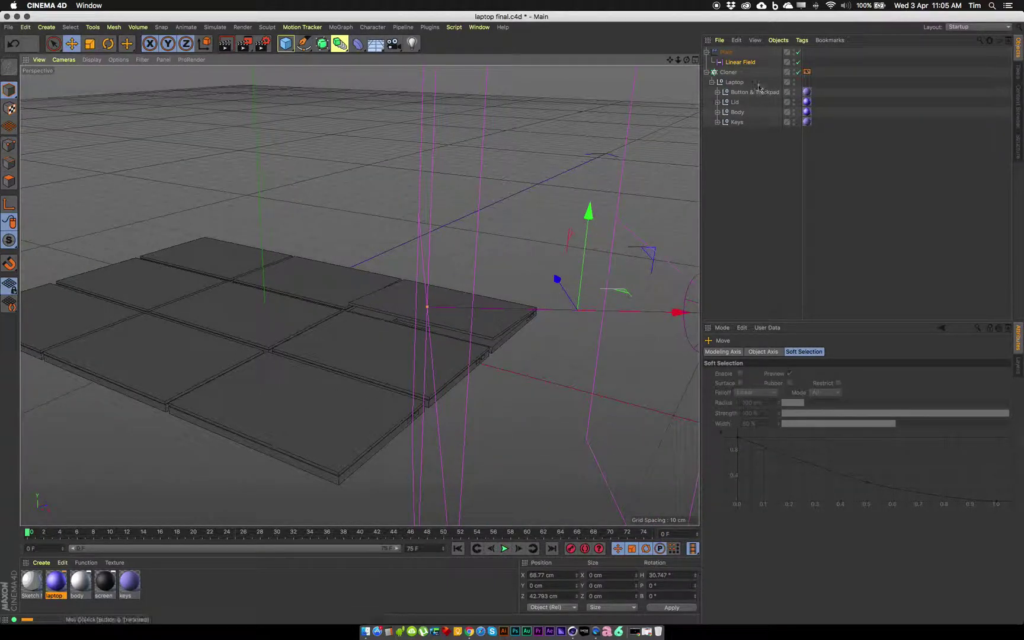
{"action": "left_click_drag", "start_coordinate": [634, 309], "coordinate": [665, 319]}
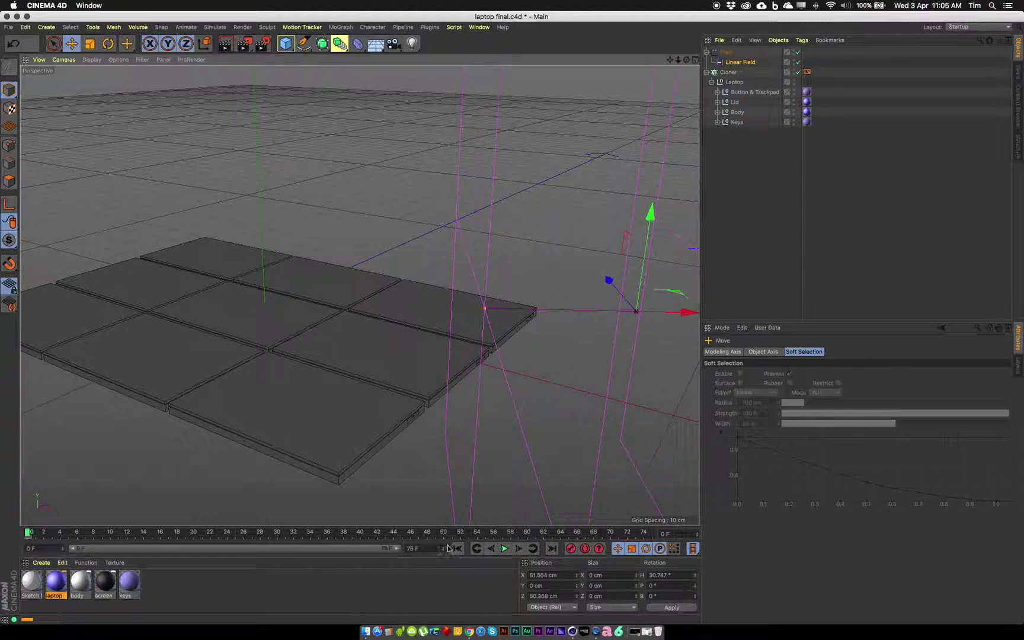
At frame 75, move the Linear Field across the grid to about X -79.7 cm, Z -45.5 cm and record its keyframe.
{"action": "left_click", "coordinate": [300, 534]}
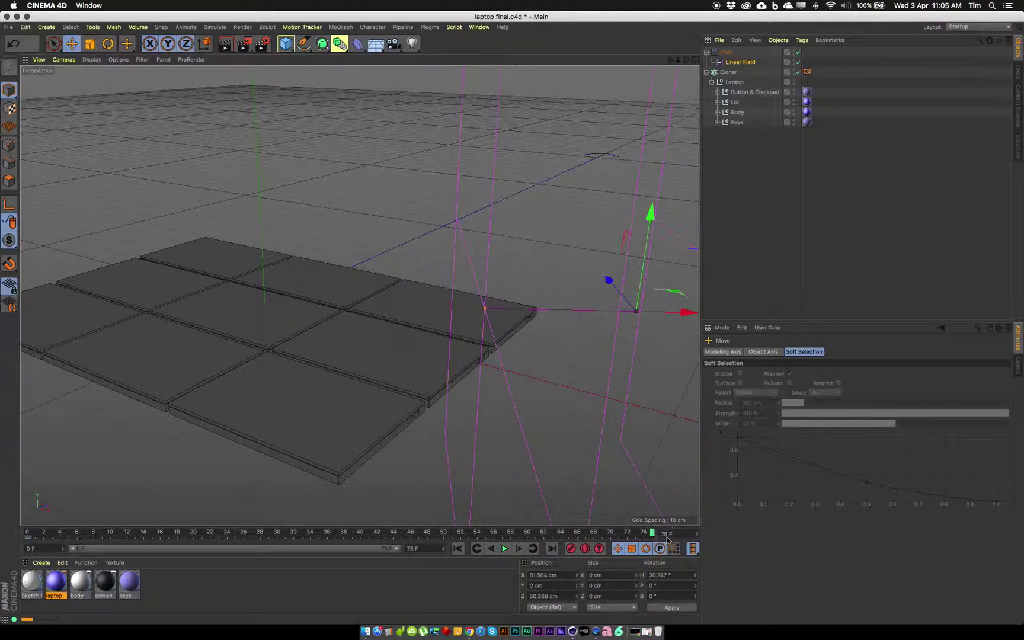
{"action": "right_click_drag", "start_coordinate": [419, 326], "coordinate": [386, 325], "text": "alt"}
{"action": "middle_click_drag", "start_coordinate": [385, 325], "coordinate": [449, 311], "text": "alt"}
{"action": "left_click_drag", "start_coordinate": [657, 310], "coordinate": [40, 340]}
{"action": "left_click_drag", "start_coordinate": [84, 292], "coordinate": [126, 300]}
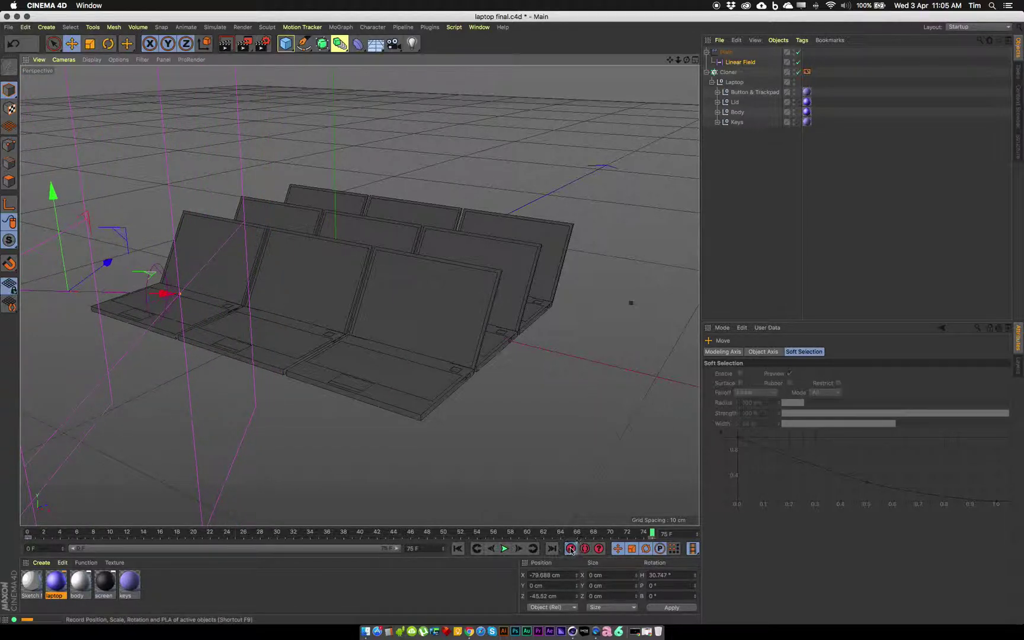
Scrub the timeline from frame 0 to review the laptops opening diagonally.
{"action": "left_click", "coordinate": [23, 532]}
{"action": "left_click_drag", "start_coordinate": [41, 533], "coordinate": [636, 537]}
{"action": "right_click", "coordinate": [596, 631]}
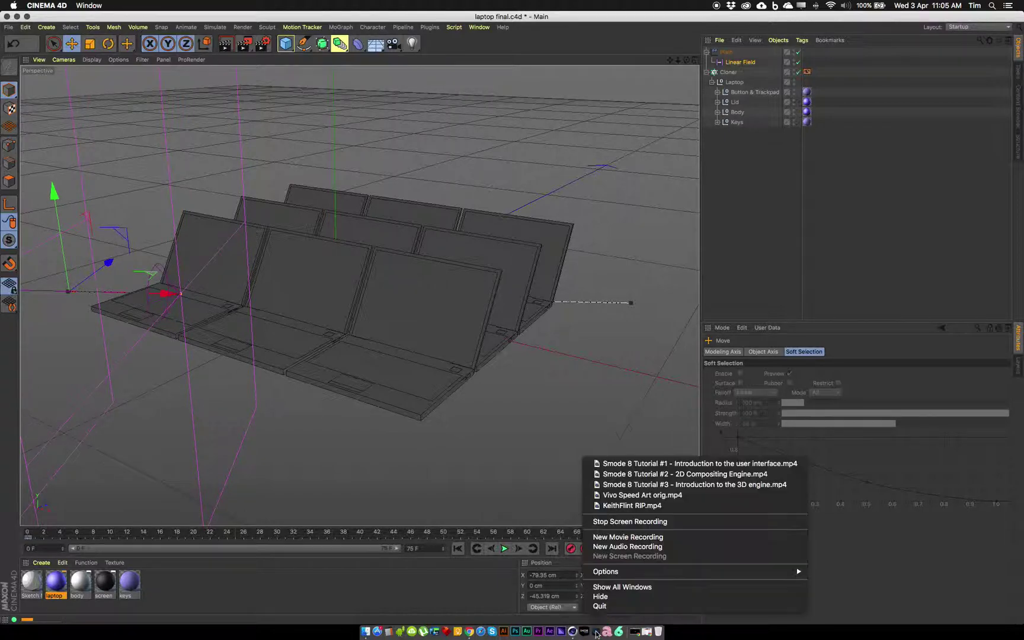